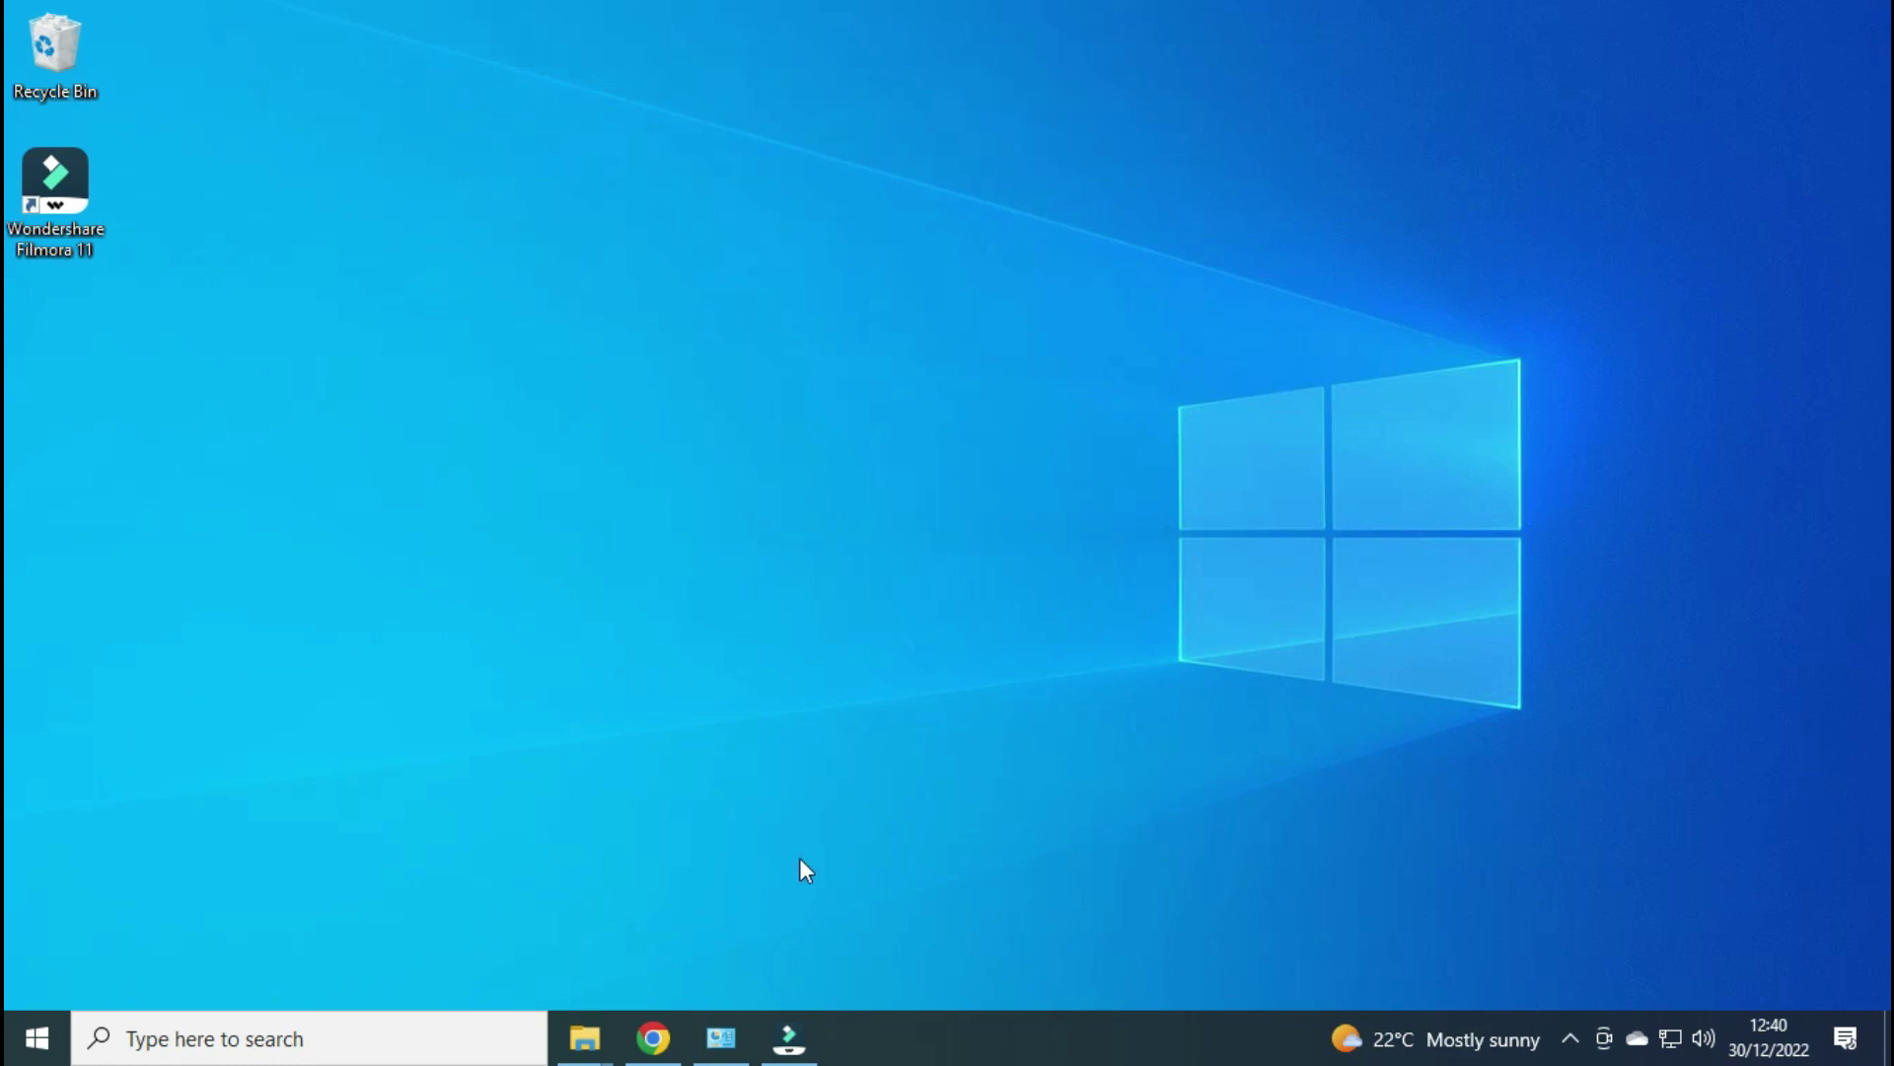
Restore the Chrome window showing the WinRAR 6.11 64-bit English download page
click(653, 1037)
click(726, 72)
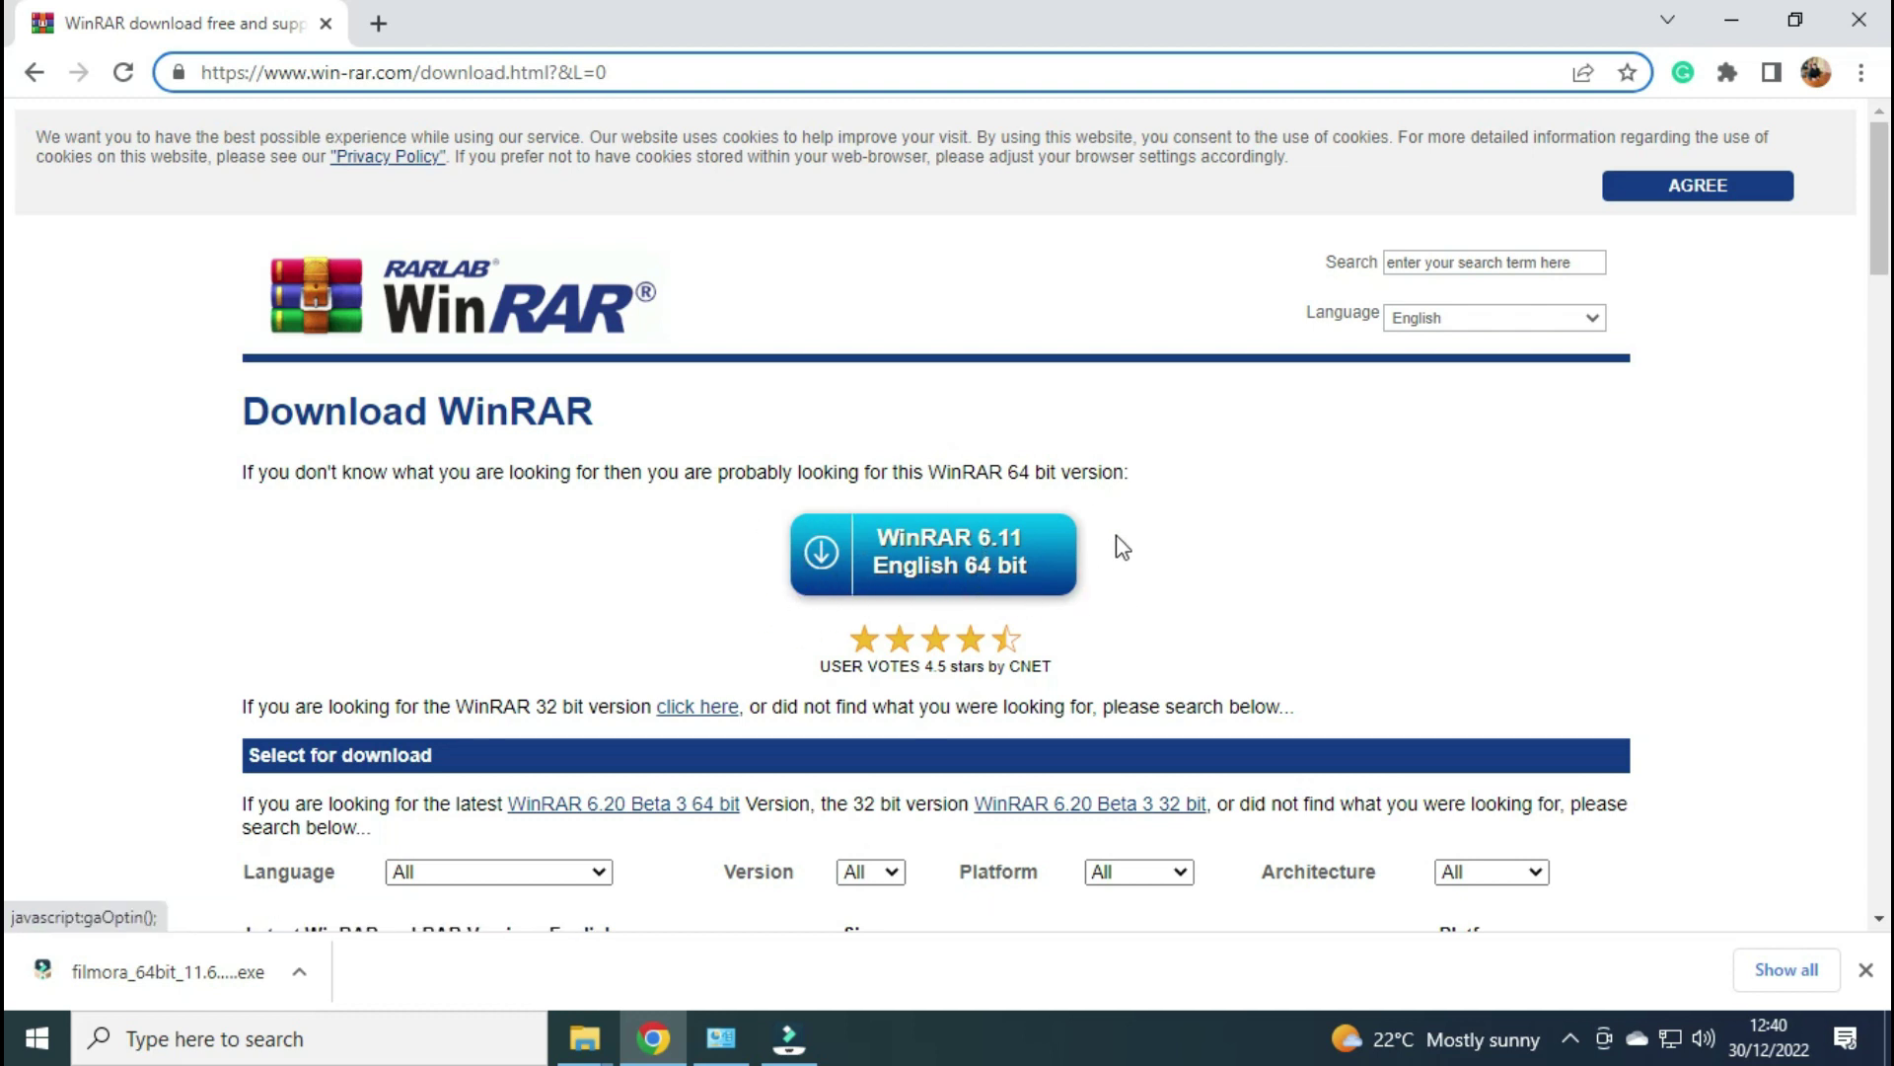
drag(1883, 296, 1873, 312)
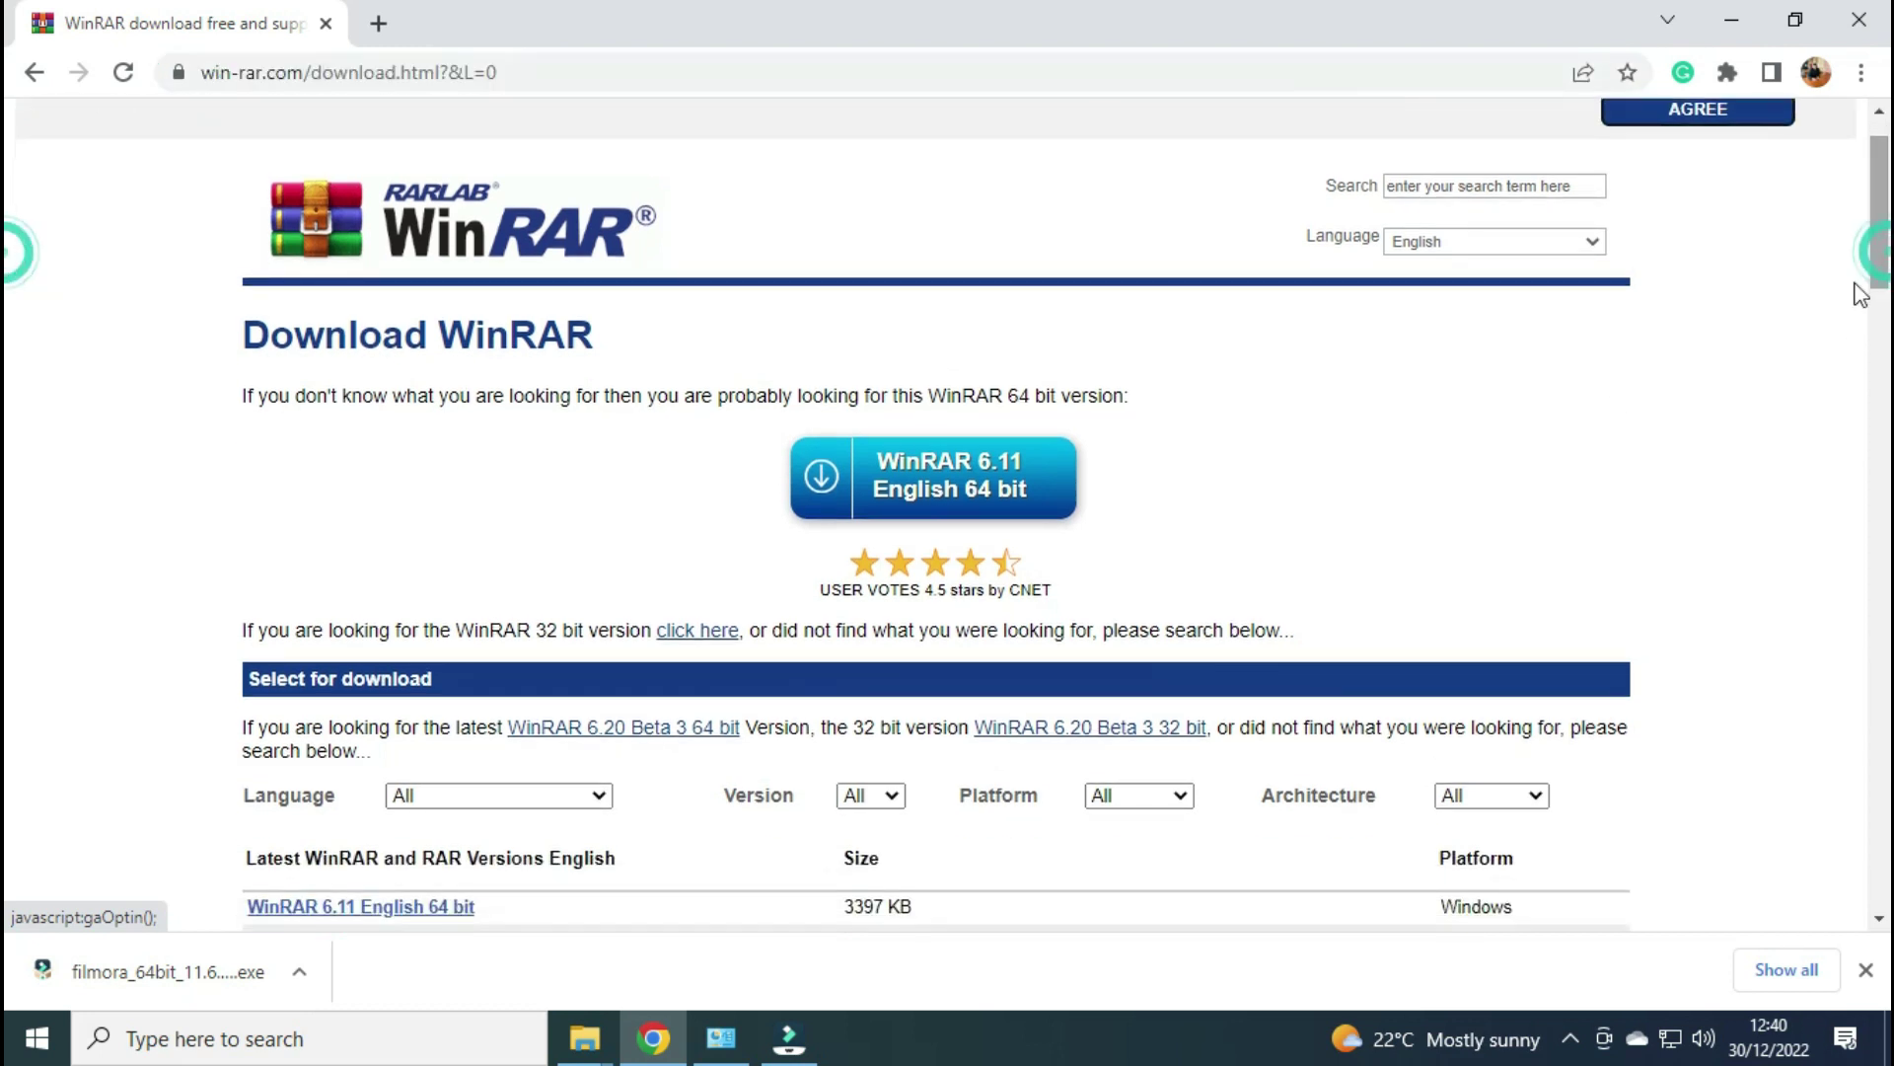
scroll(15, 253, down, 1)
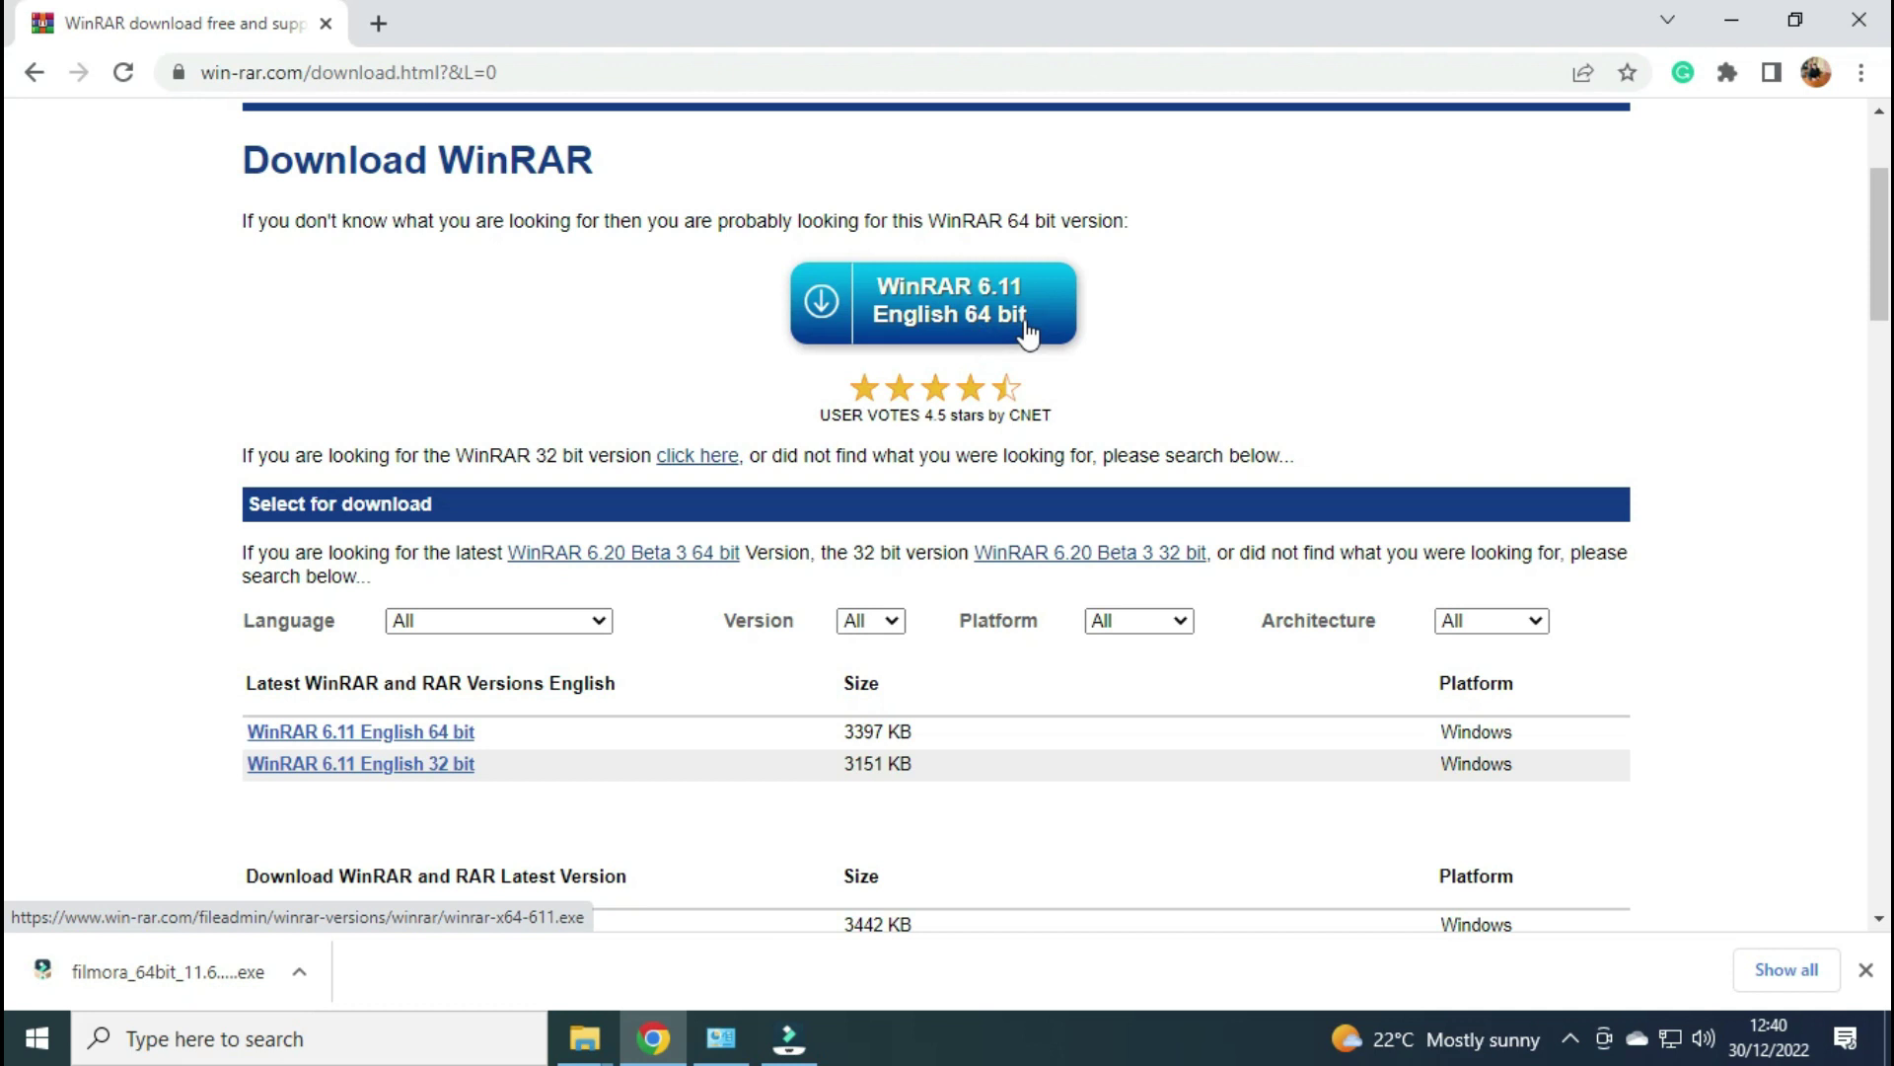
Filter the WinRAR download list to show only Dutch versions
click(515, 619)
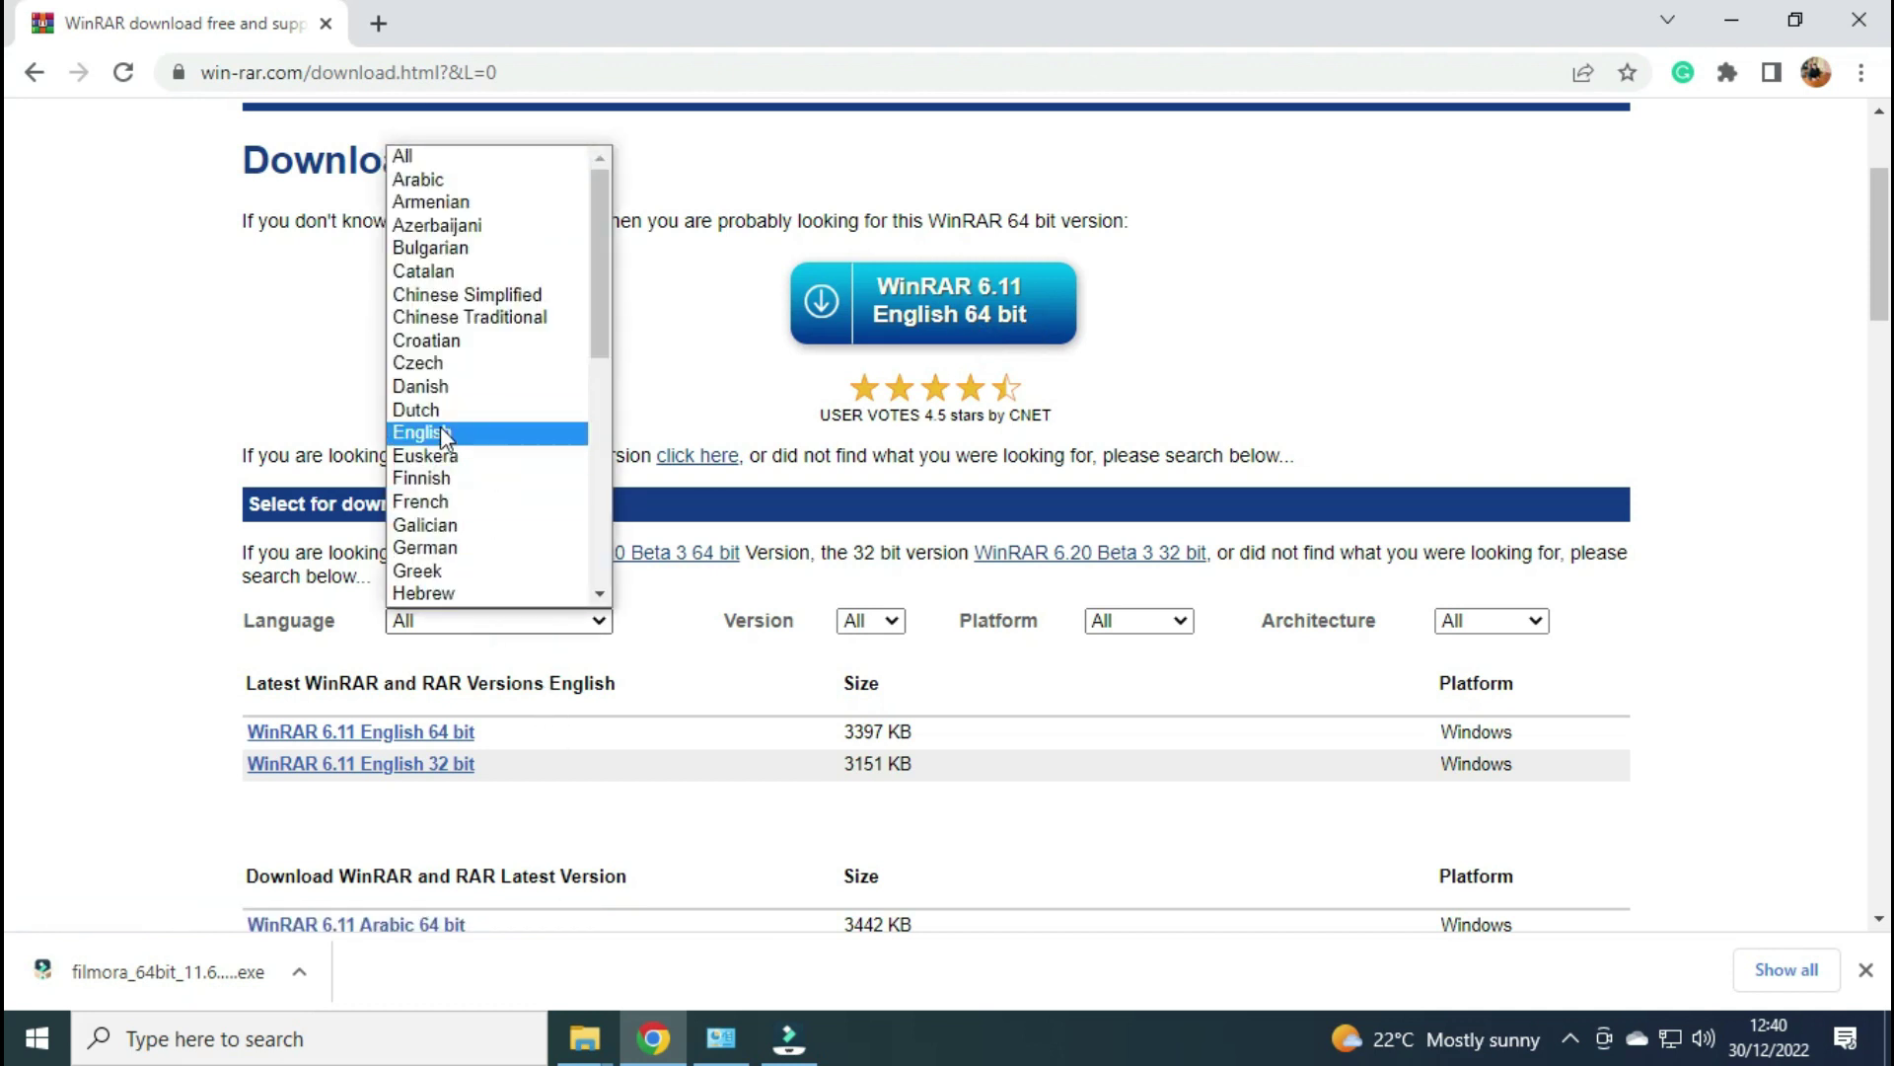
key(Escape)
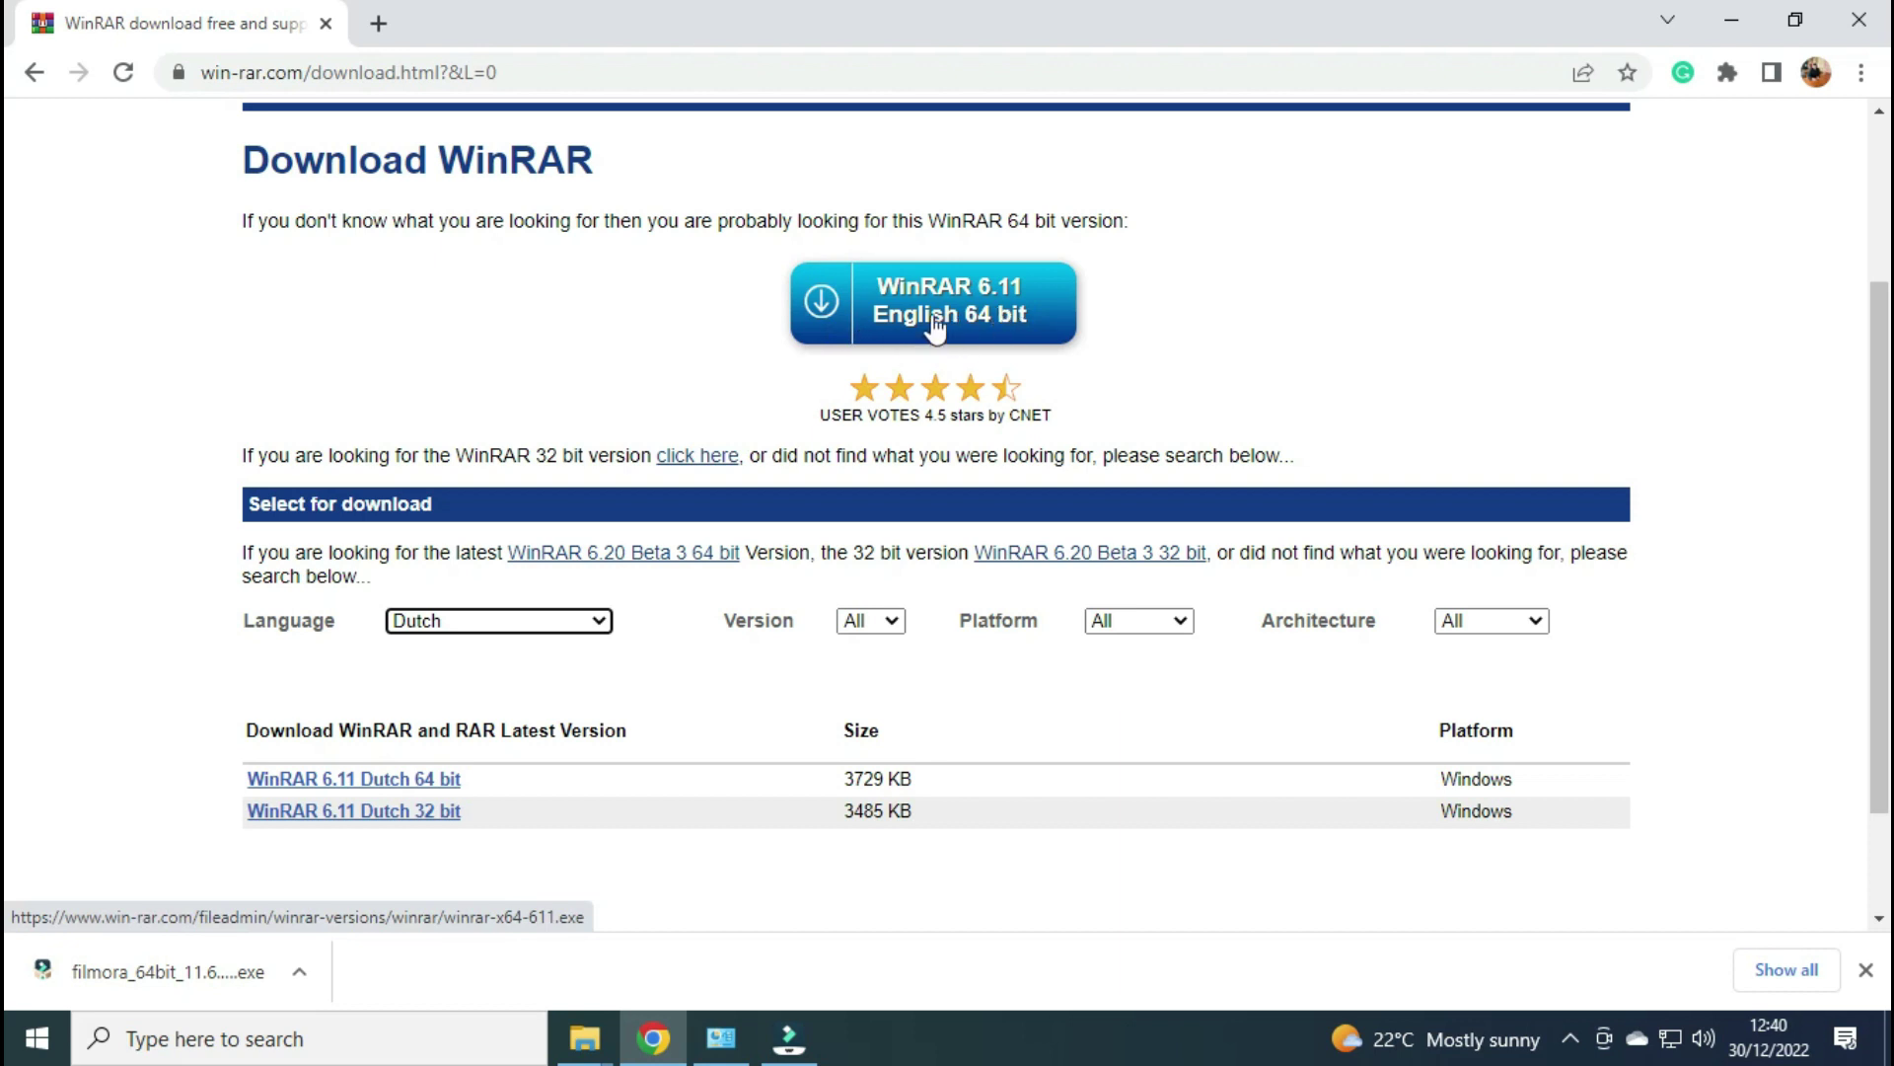
Save the WinRAR 6.11 English 64-bit installer, winrar-x64-611.exe, to Downloads
click(935, 319)
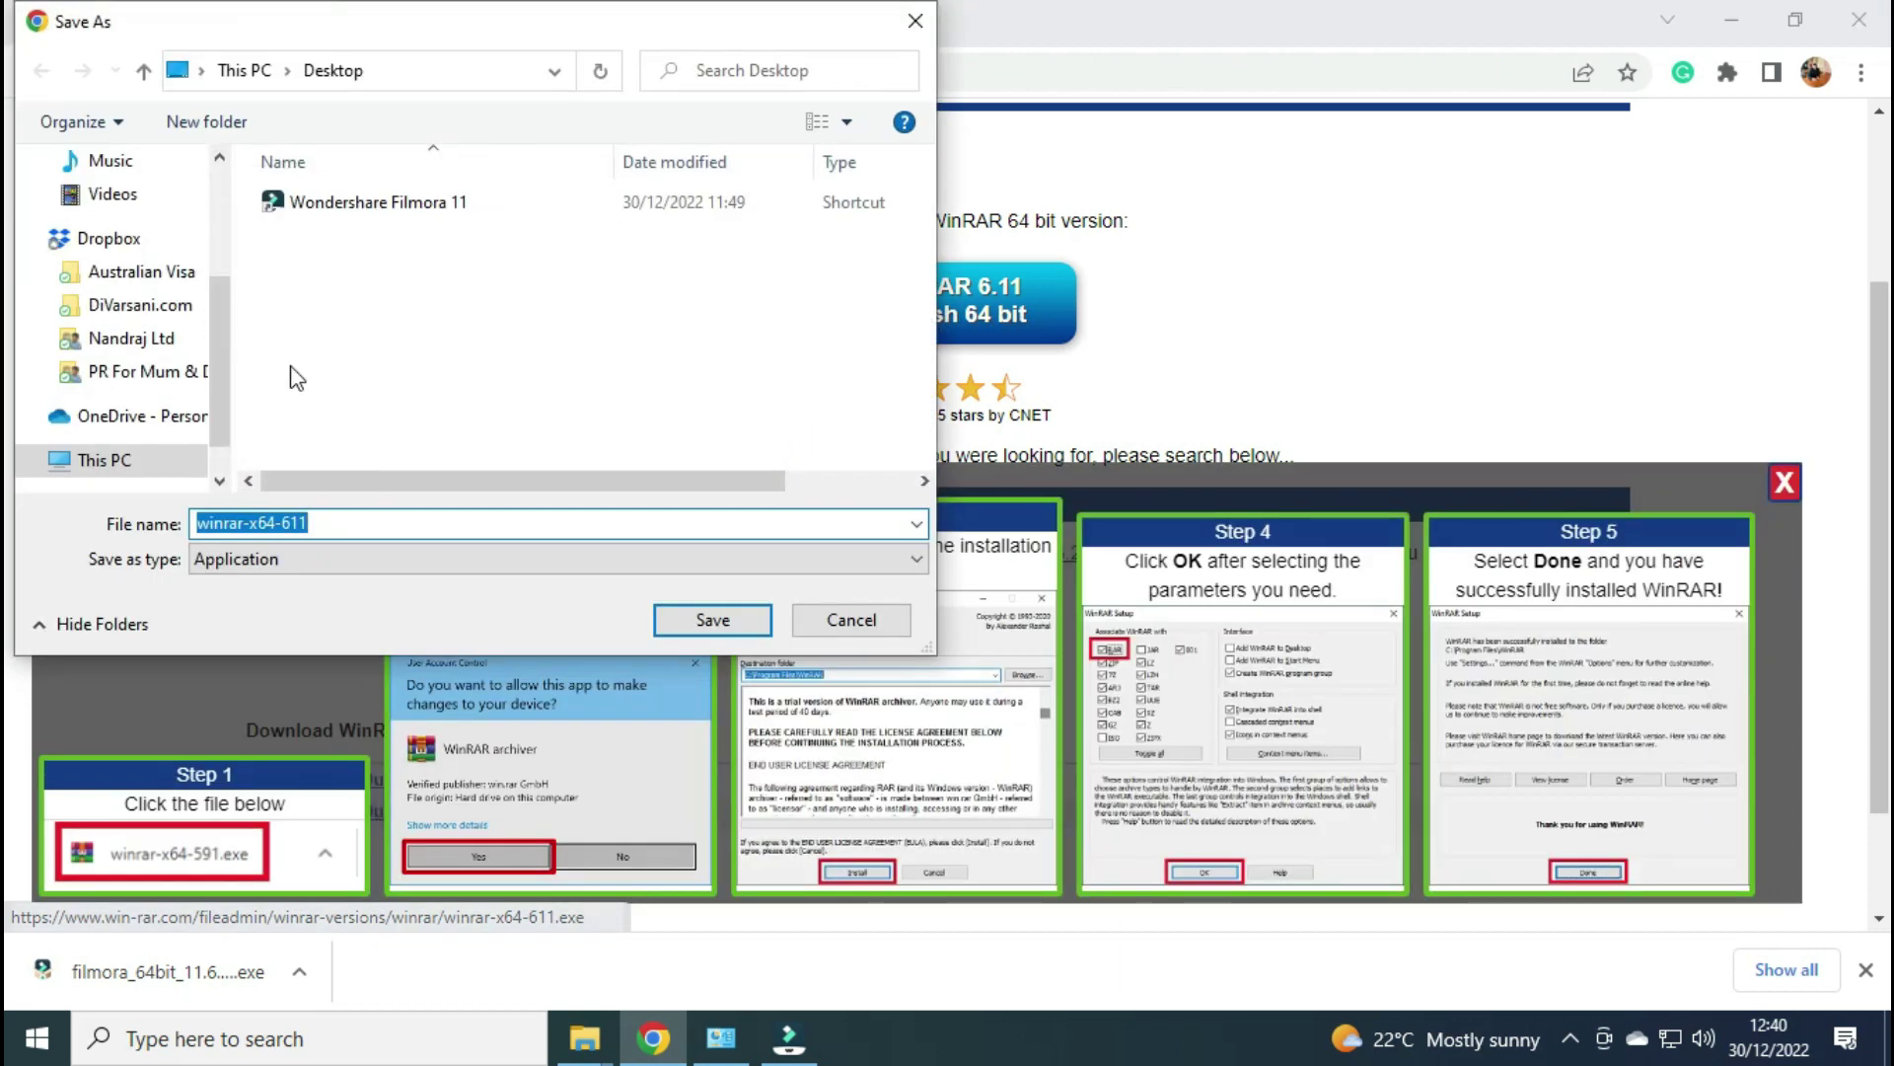
click(130, 248)
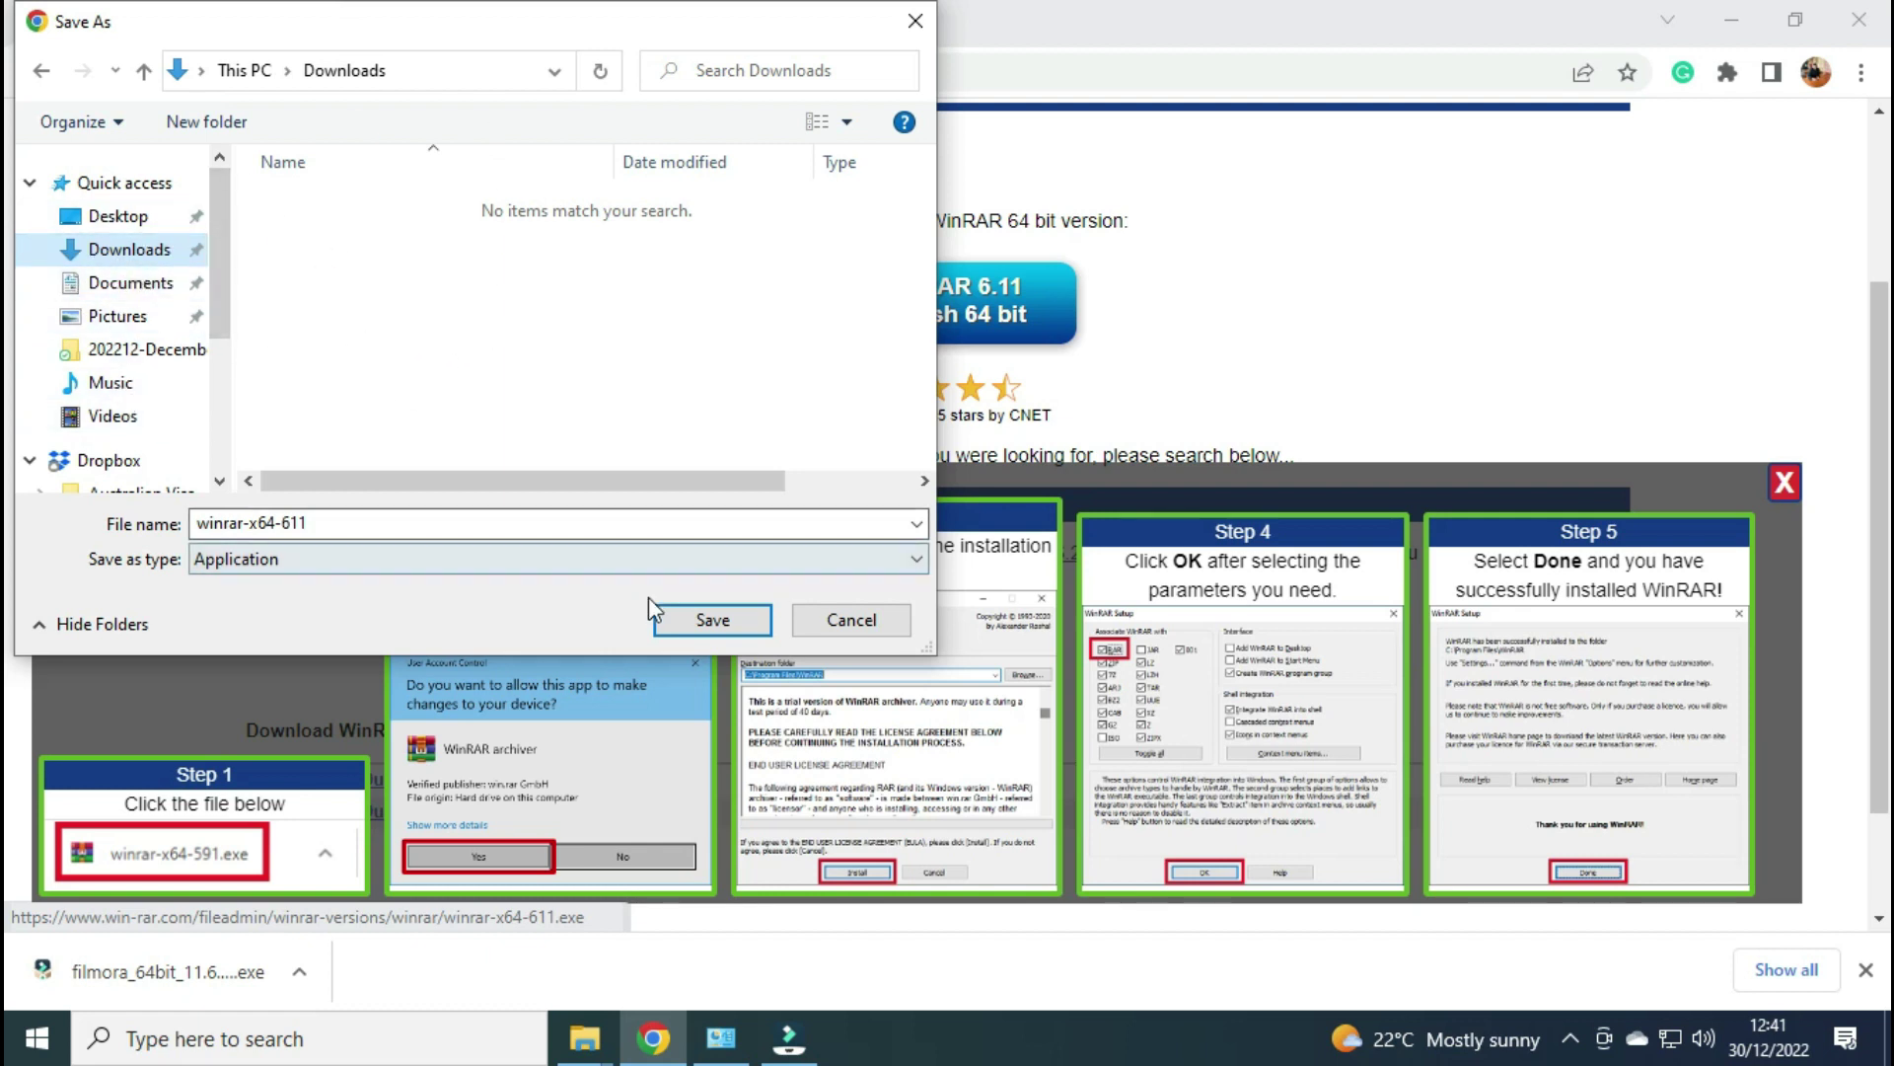
click(712, 619)
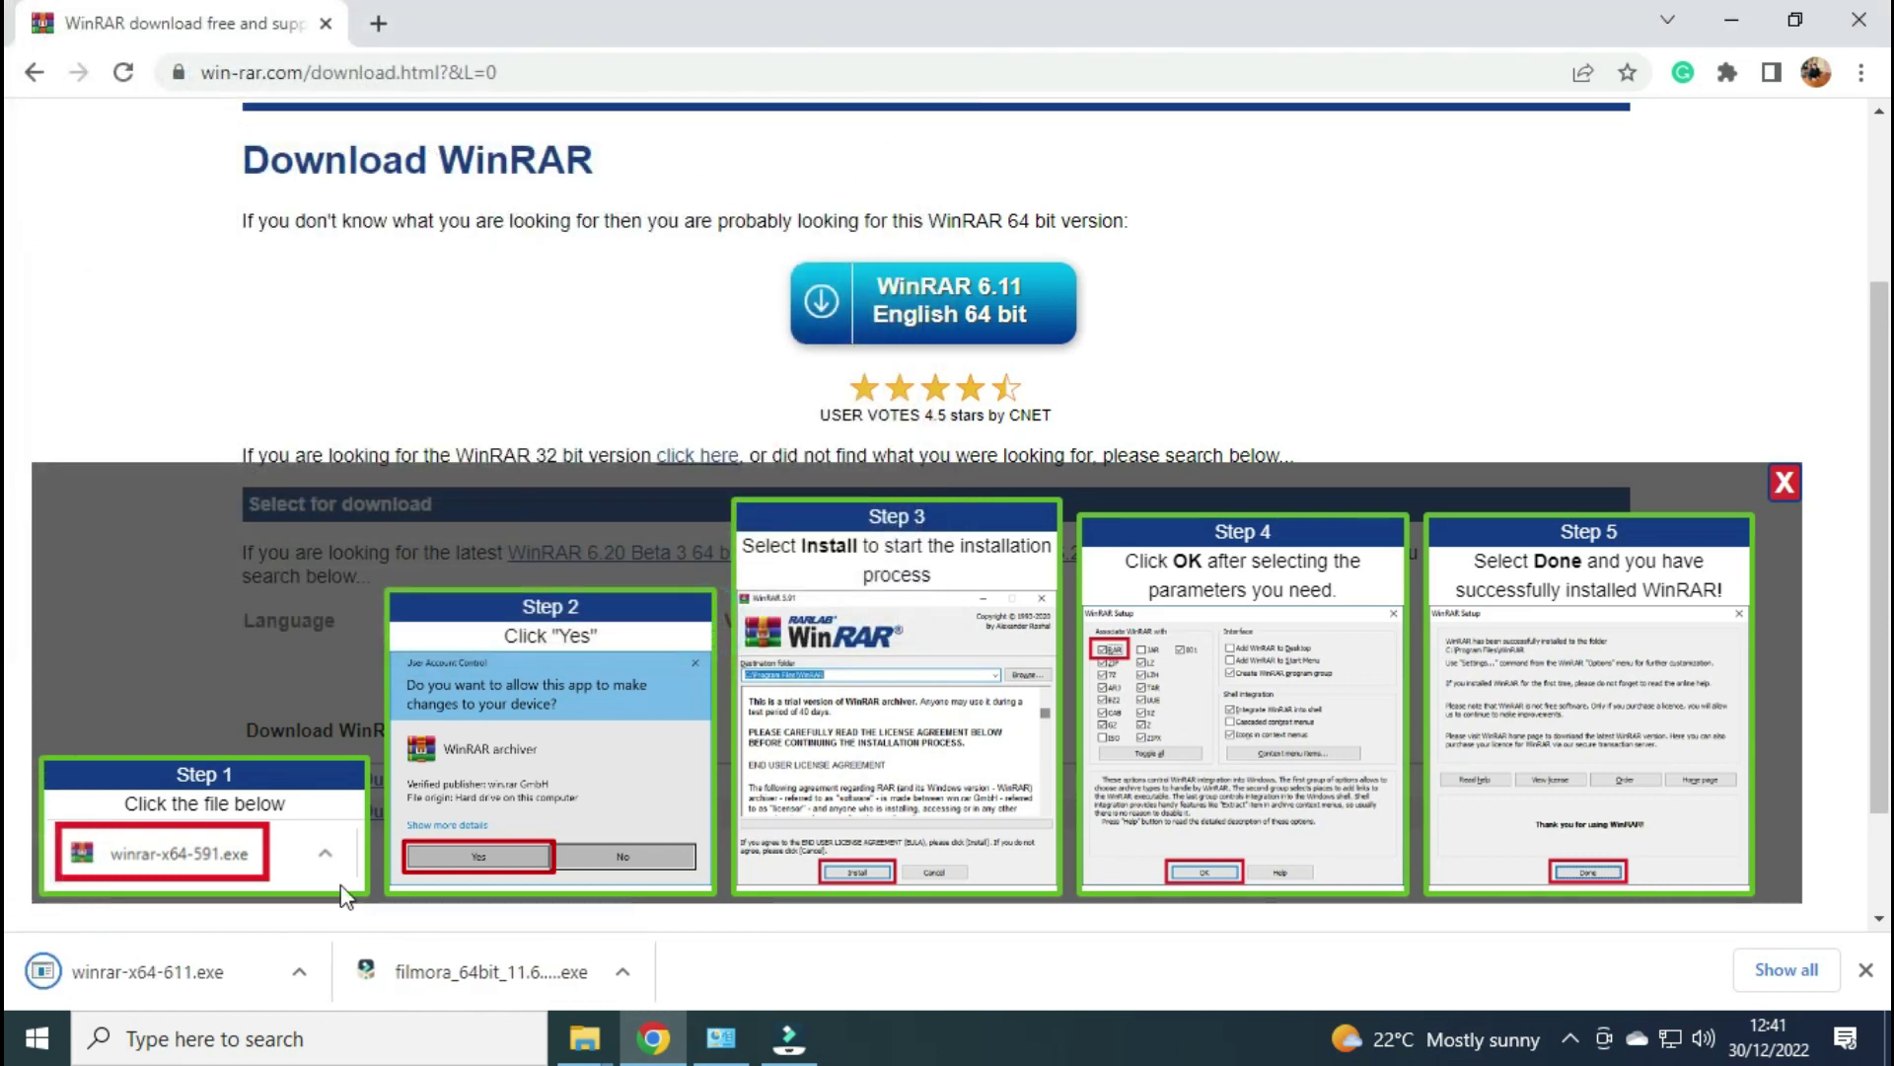
click(301, 972)
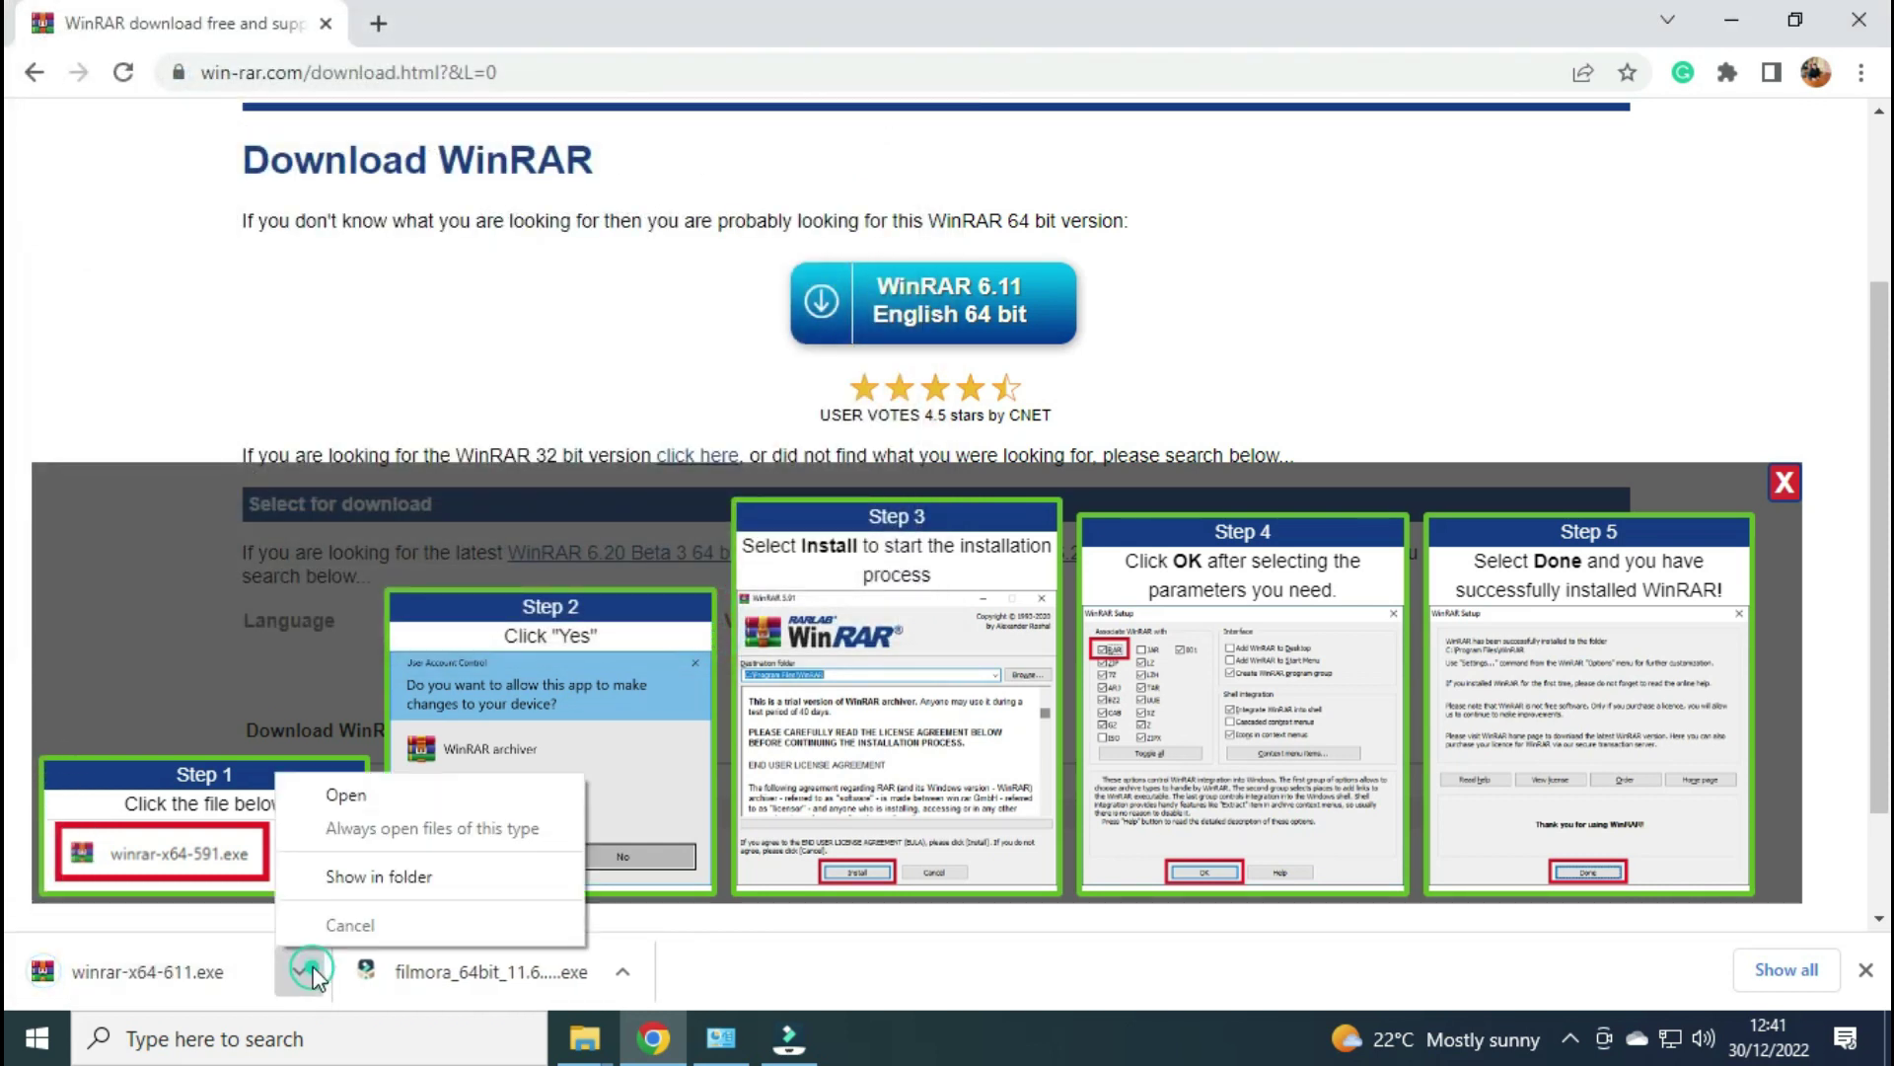
Run winrar-x64-611 from the Downloads folder as administrator
click(356, 881)
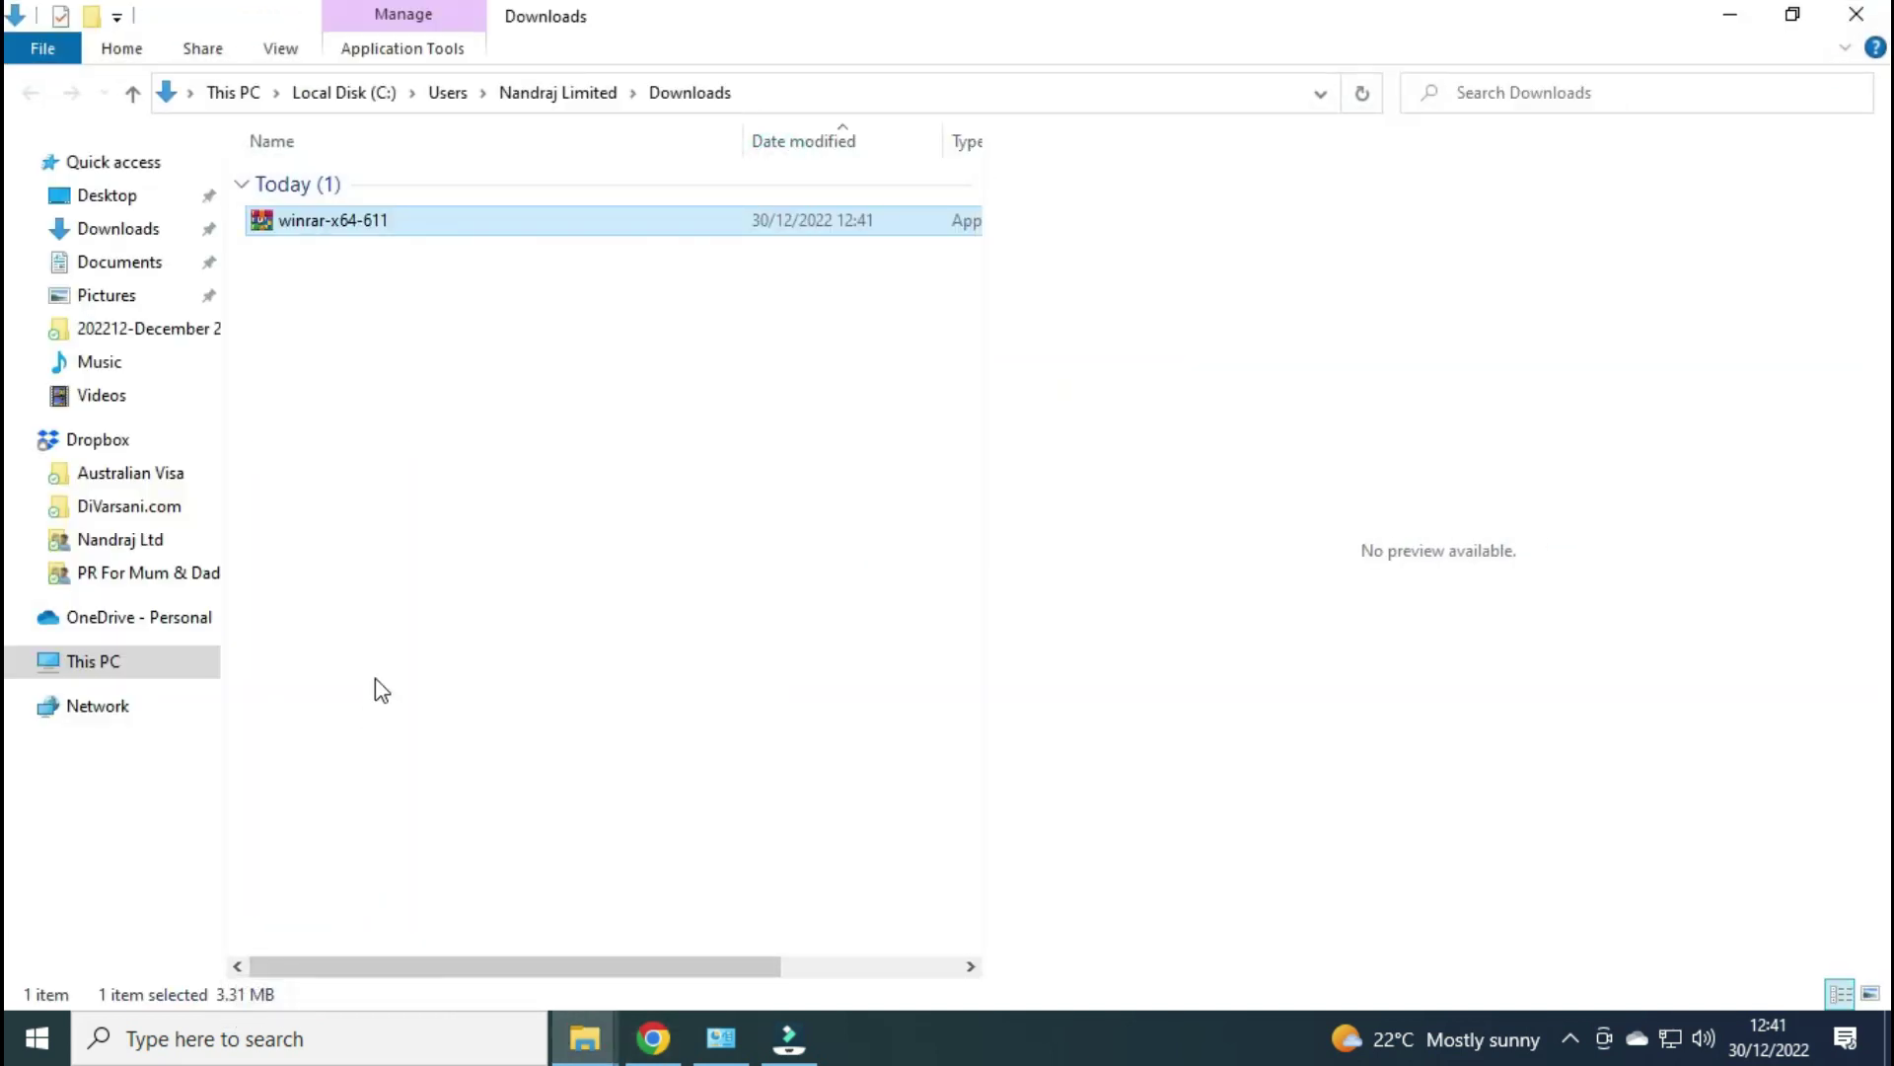
click(313, 219)
right_click(313, 220)
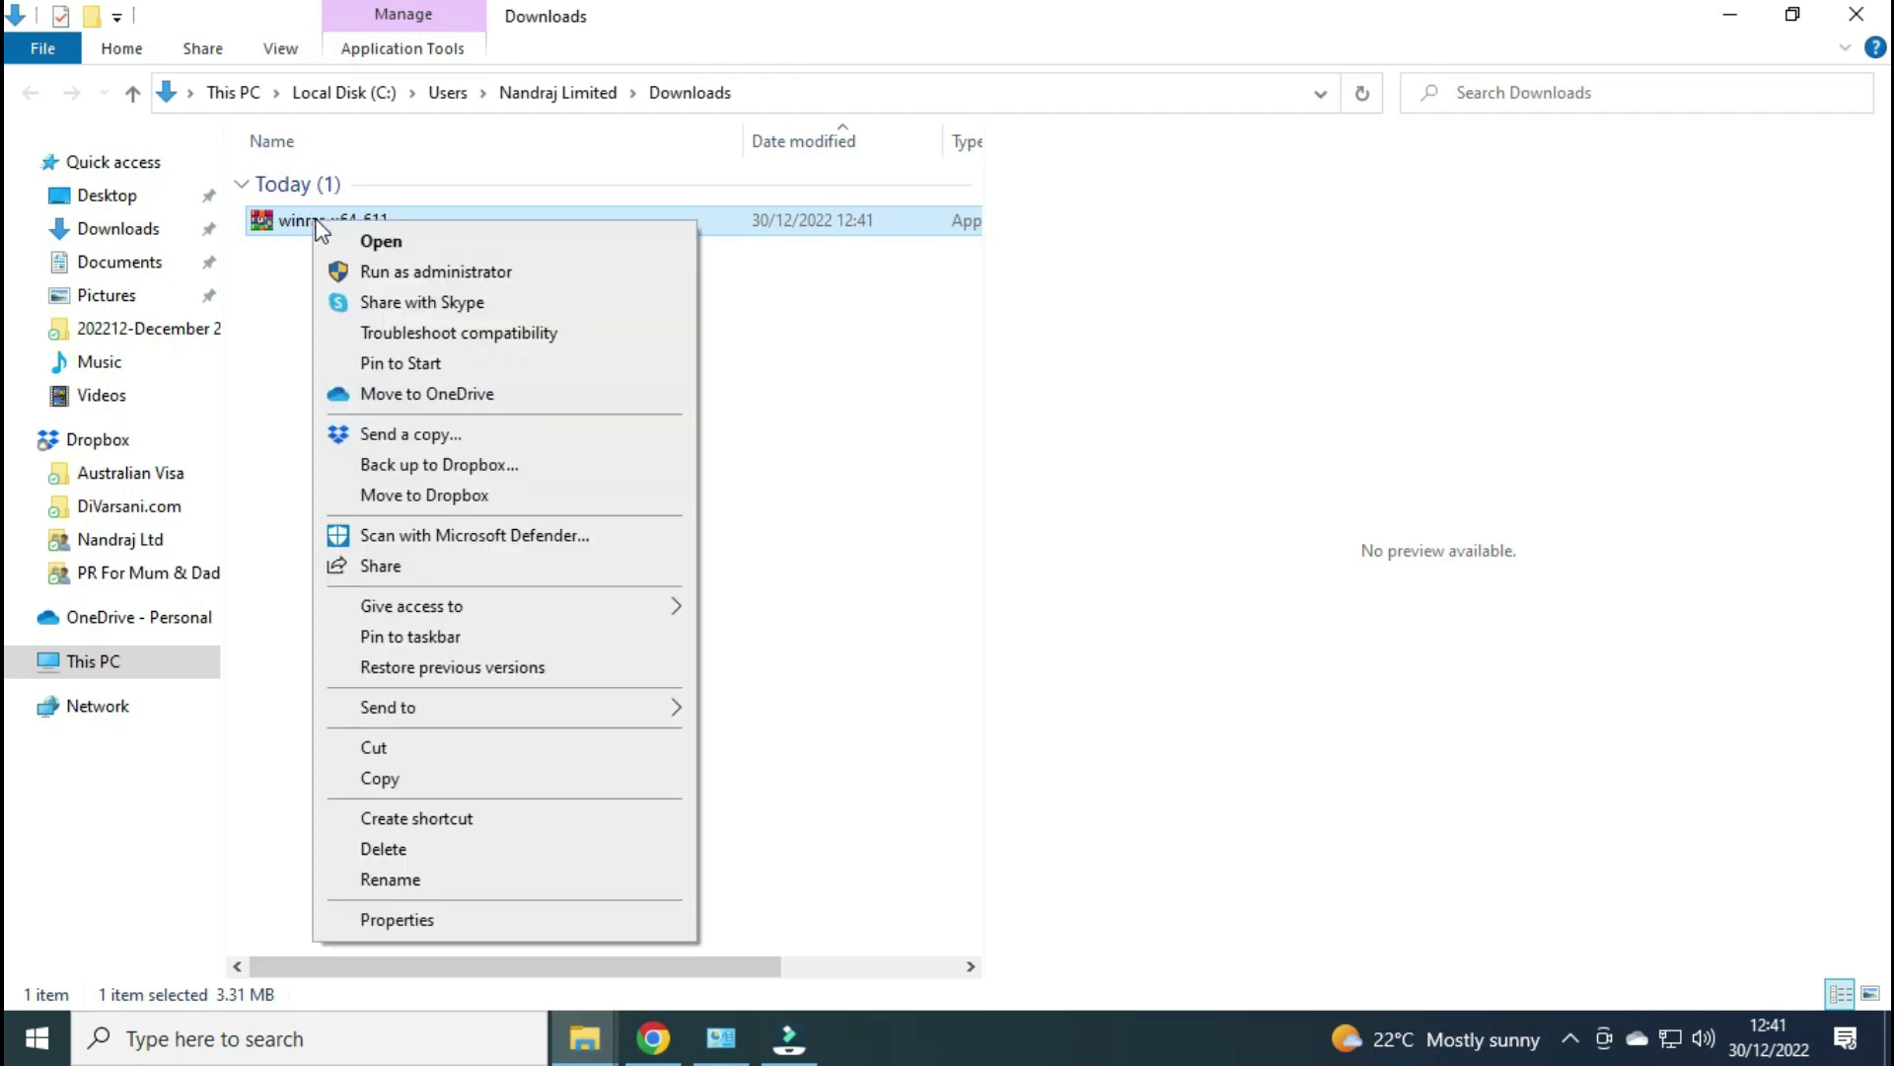
click(438, 270)
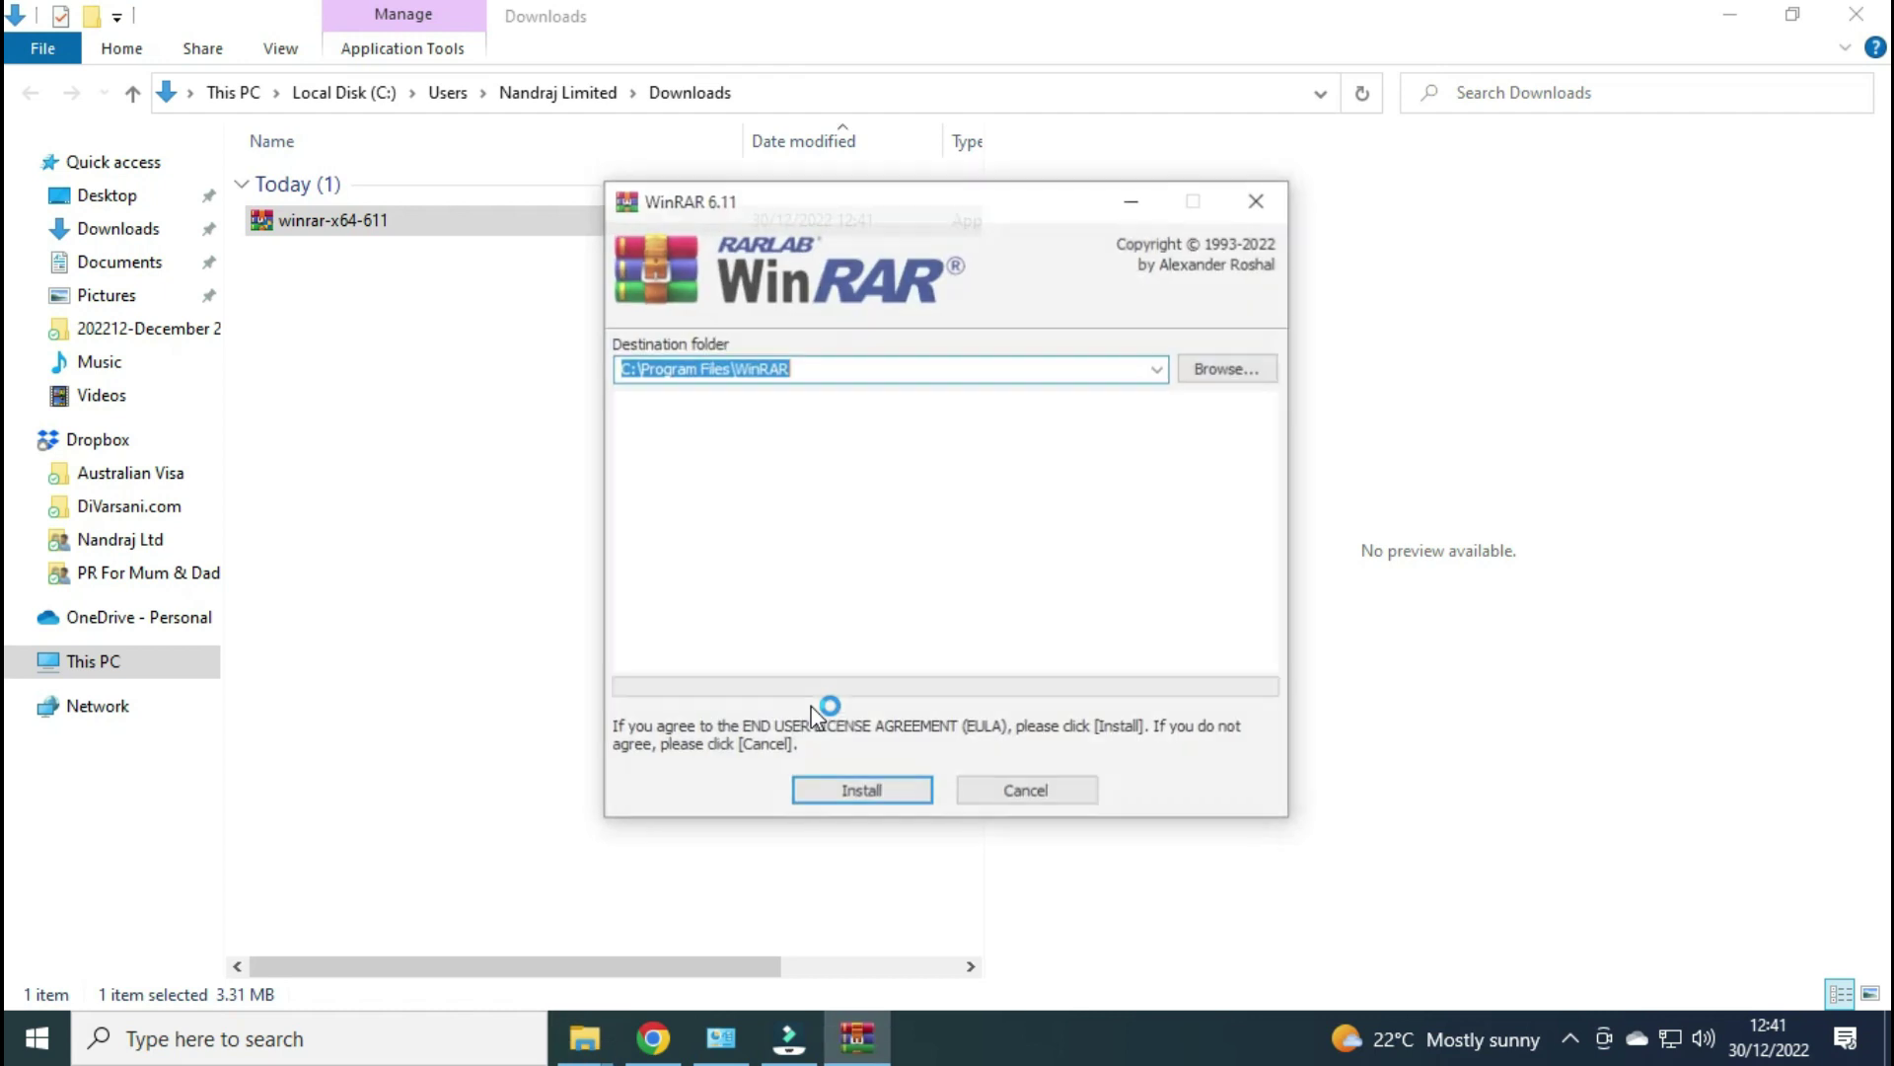
Install WinRAR to C:\Program Files\WinRAR with all file associations toggled on
click(873, 798)
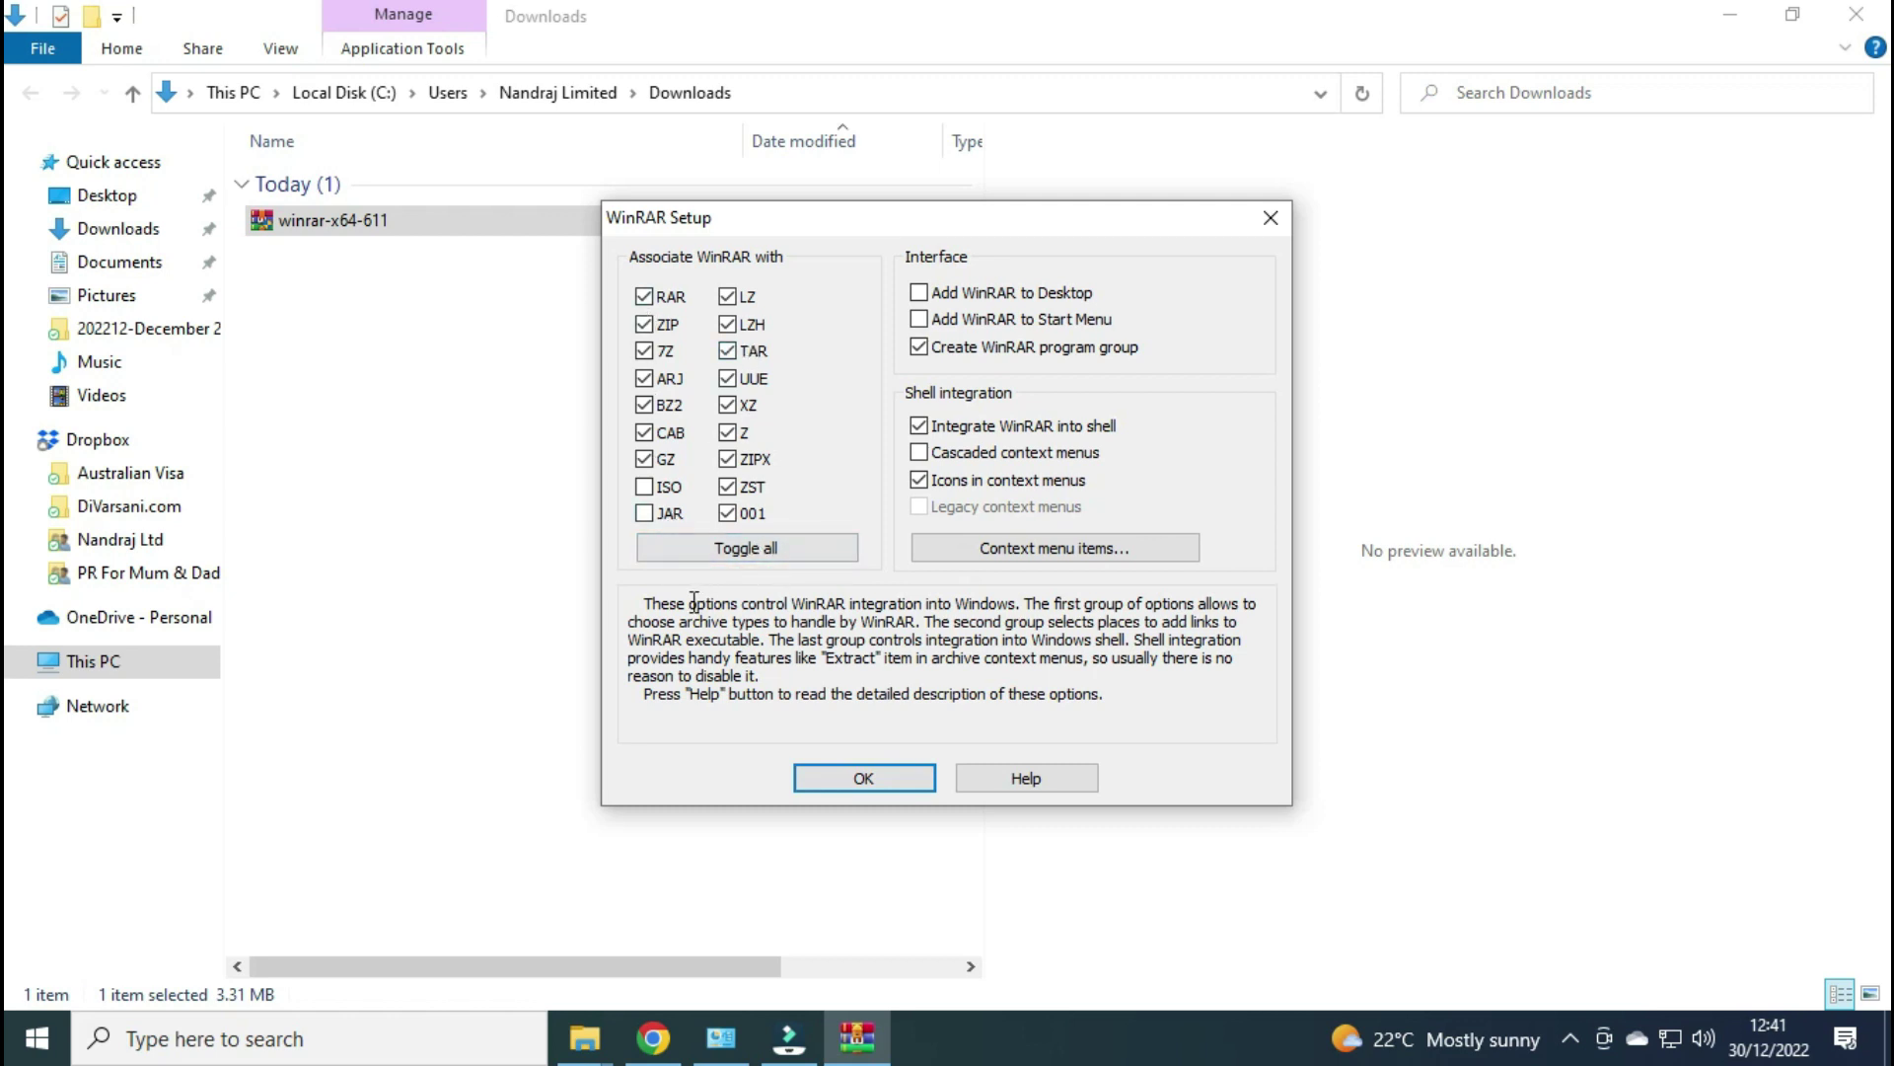
click(712, 549)
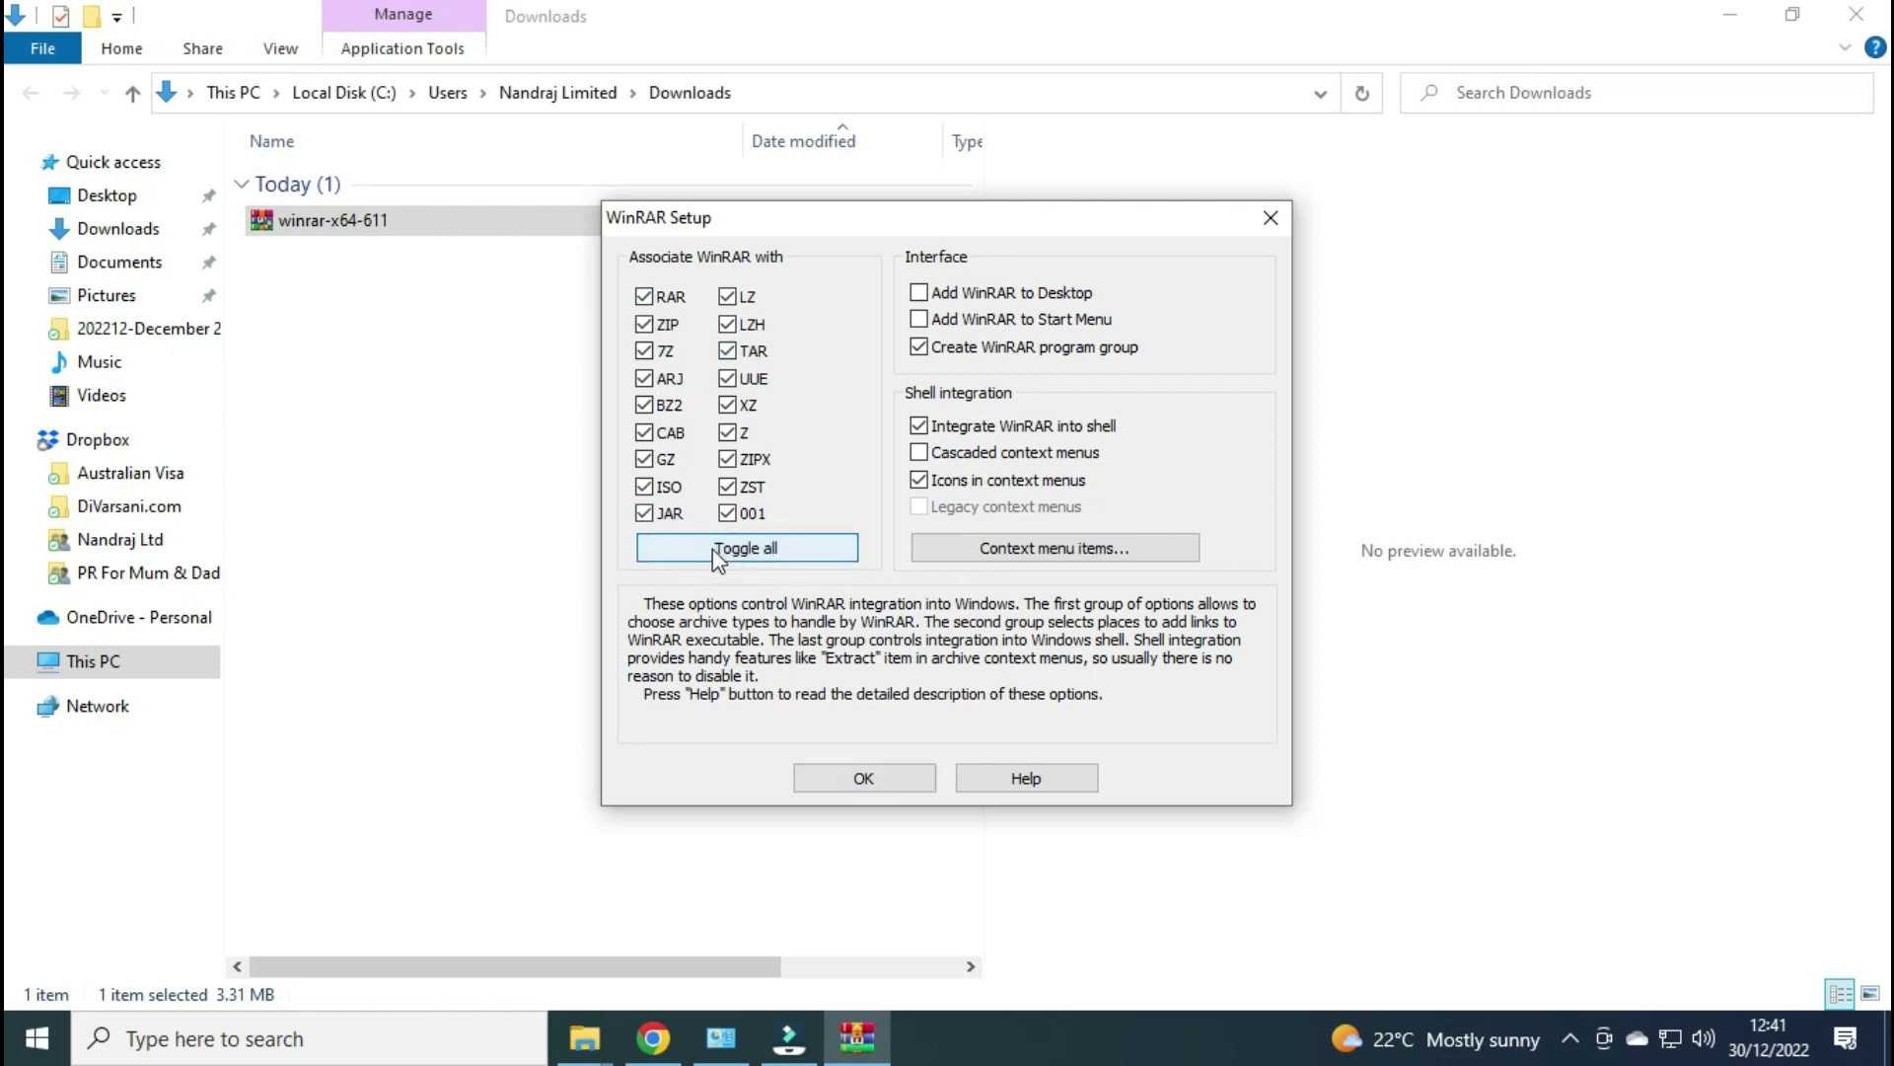
click(874, 777)
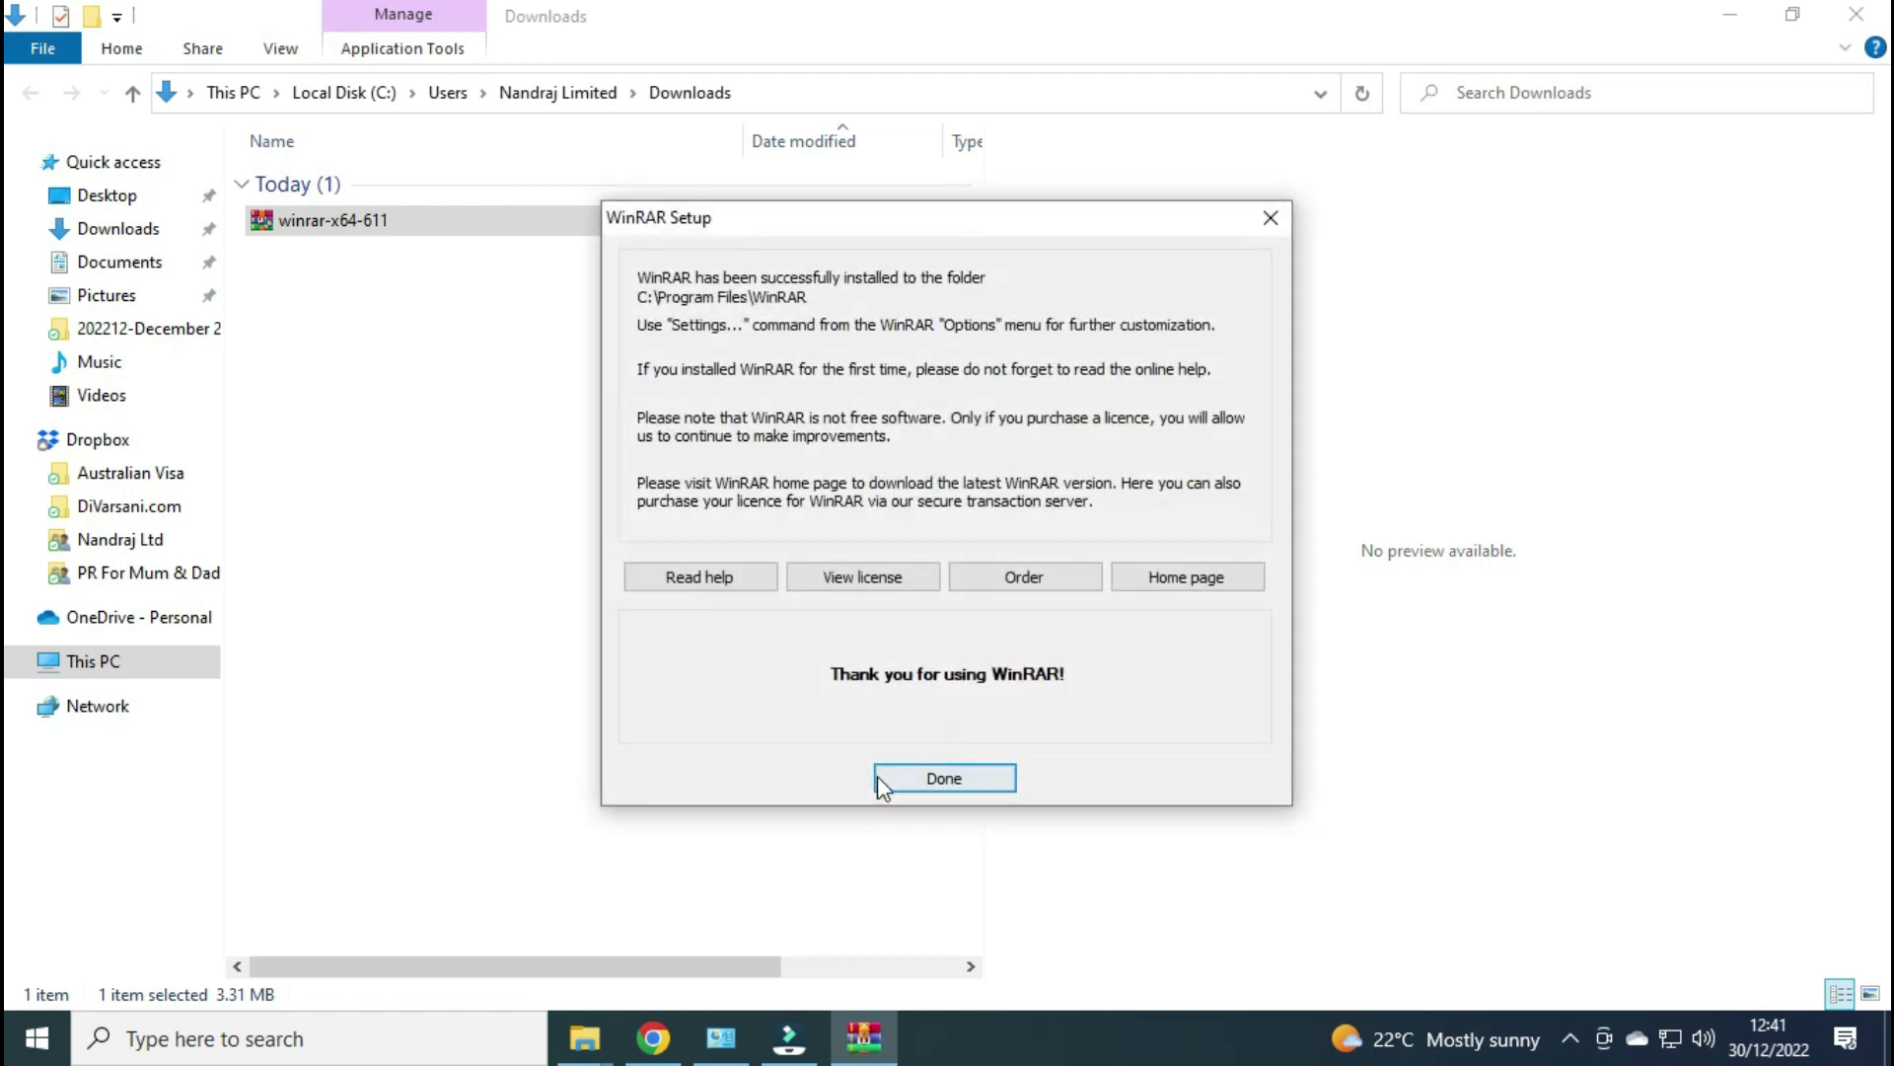
click(915, 780)
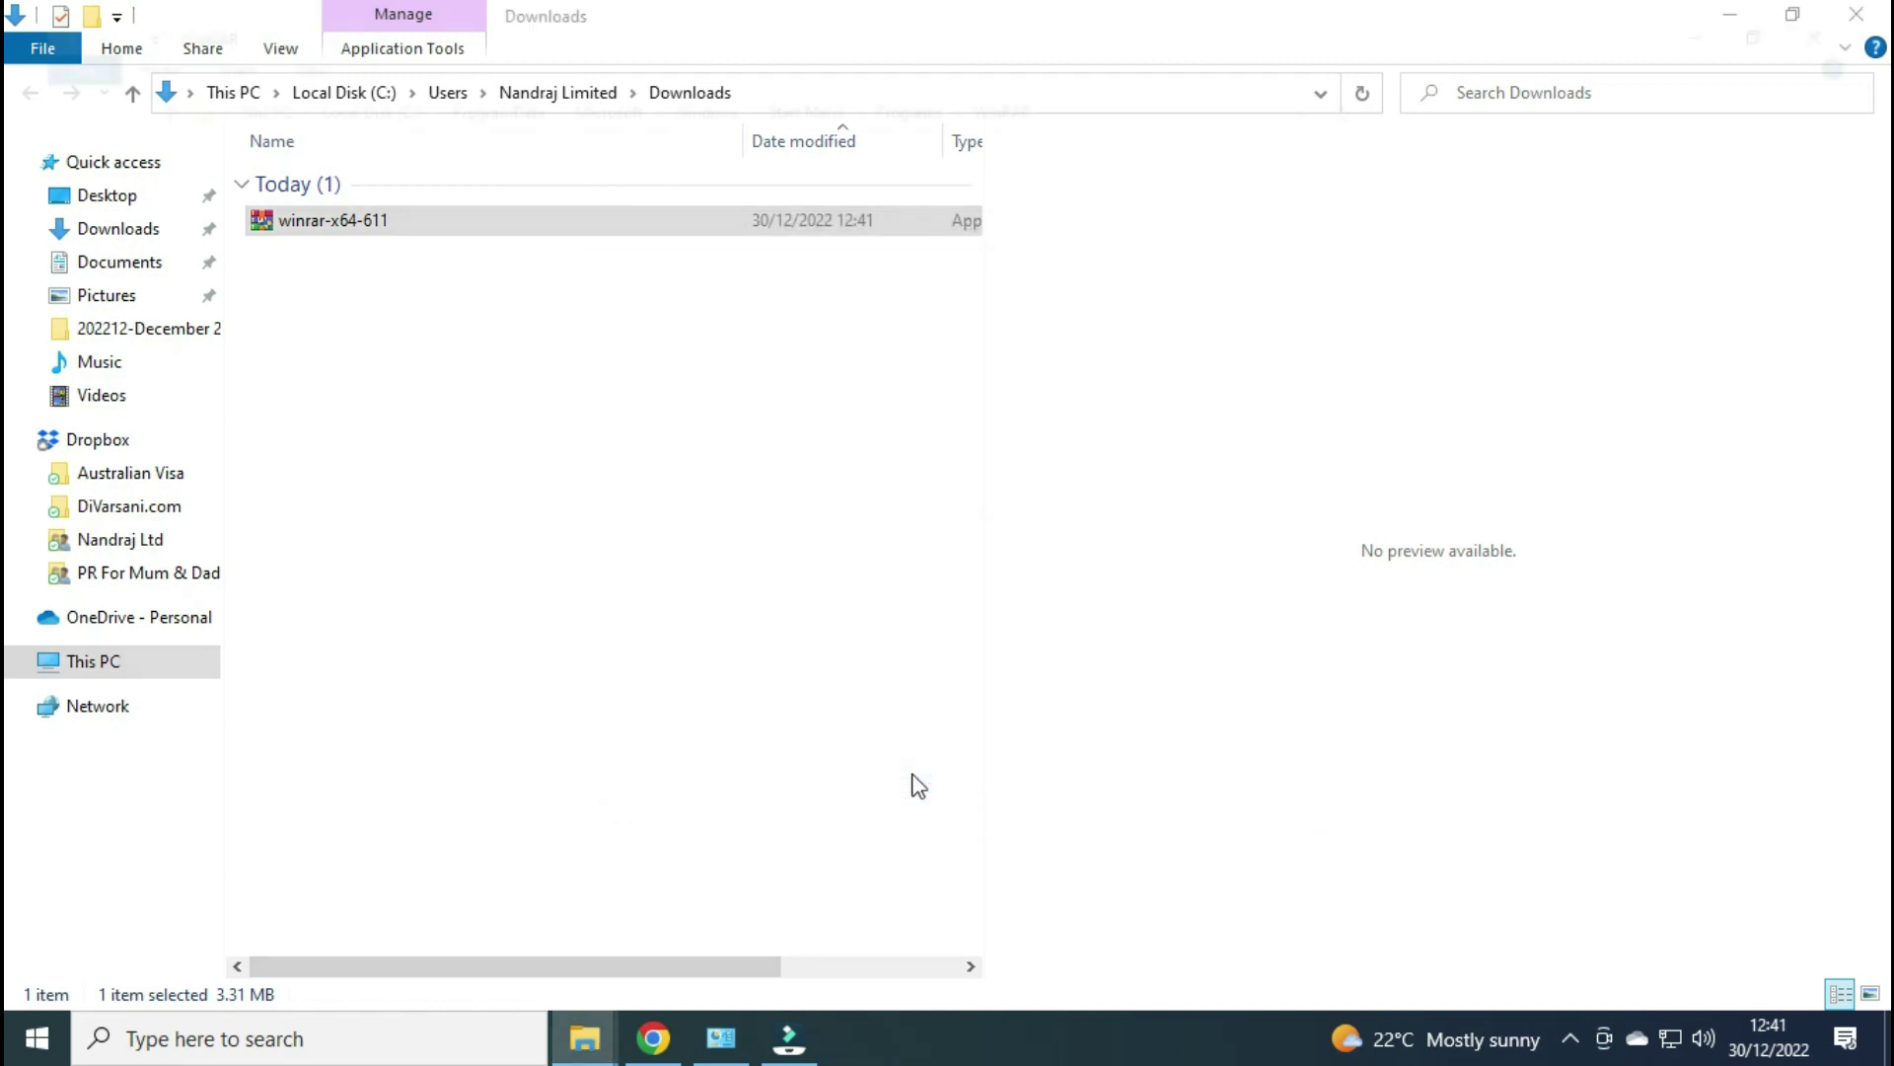
Launch WinRAR from Windows search for 'win' and dismiss the First Use Notification
click(1857, 15)
click(178, 1038)
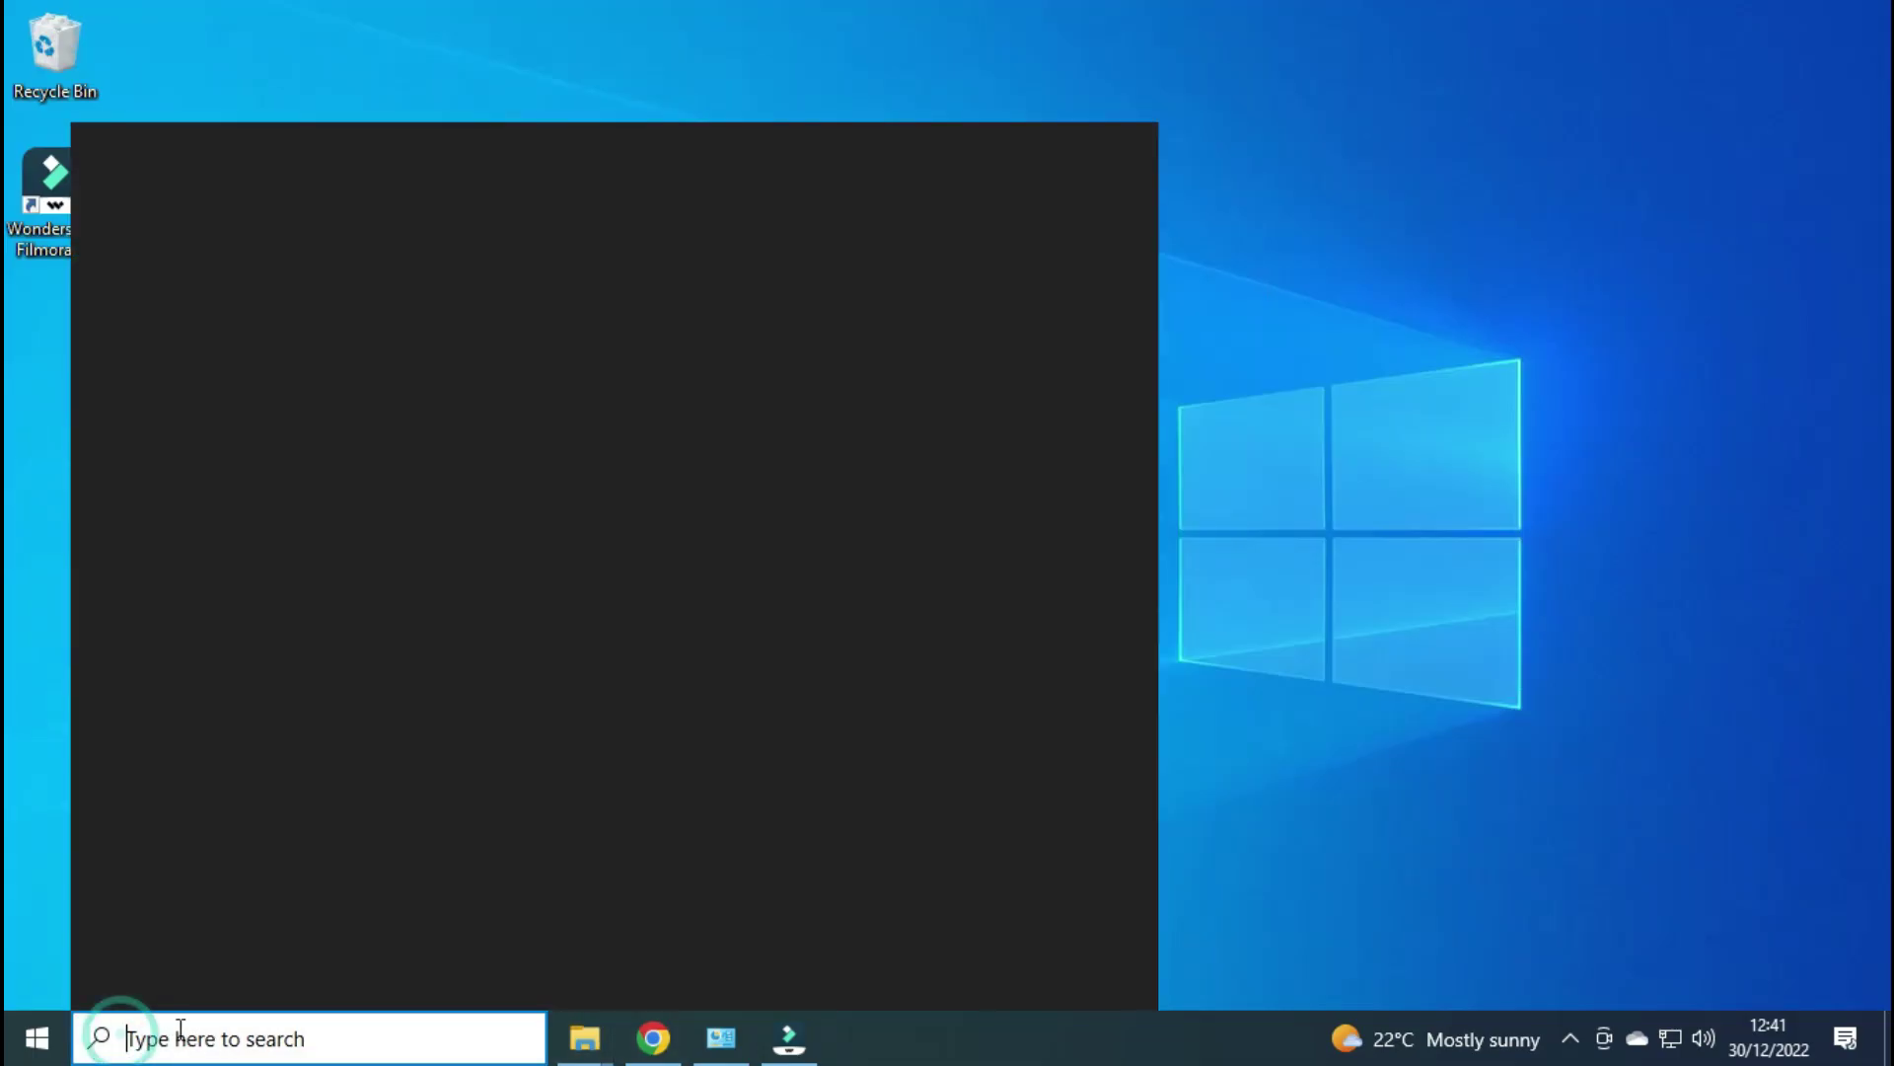
text(win)
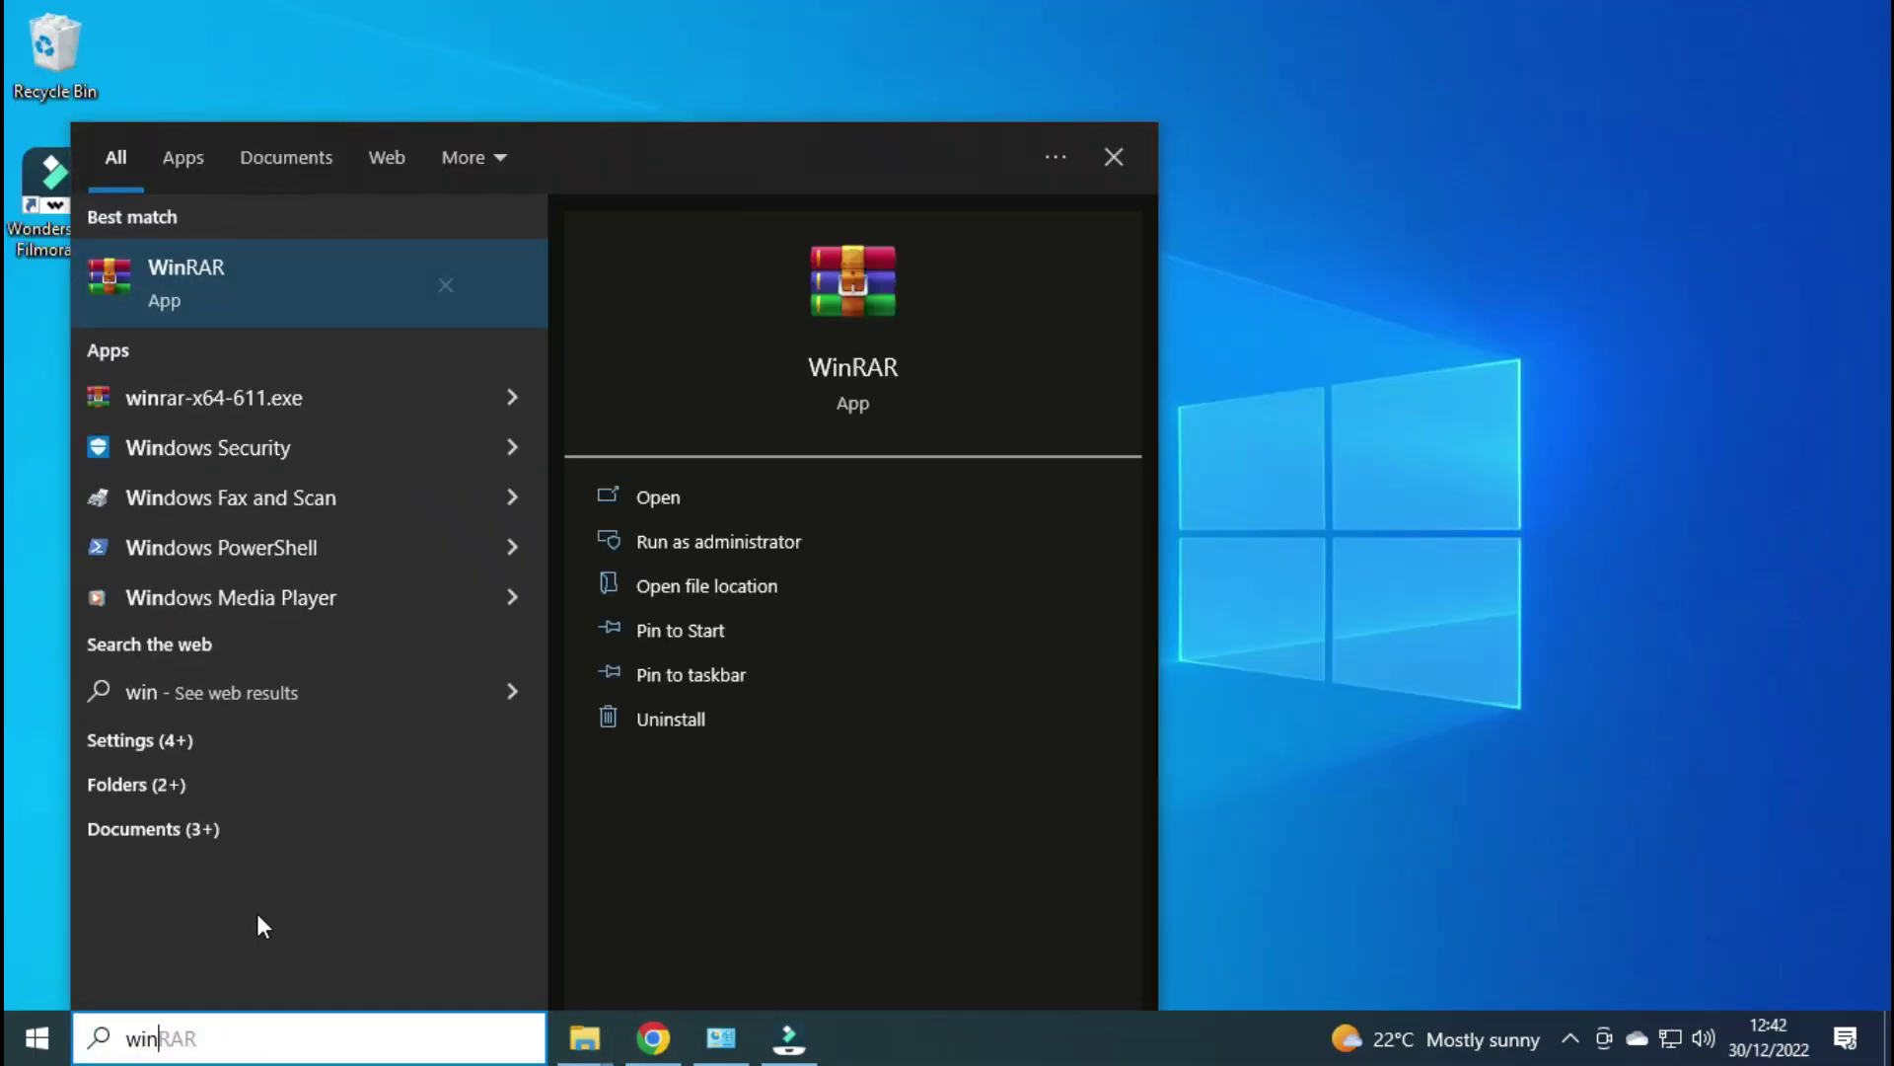
click(656, 498)
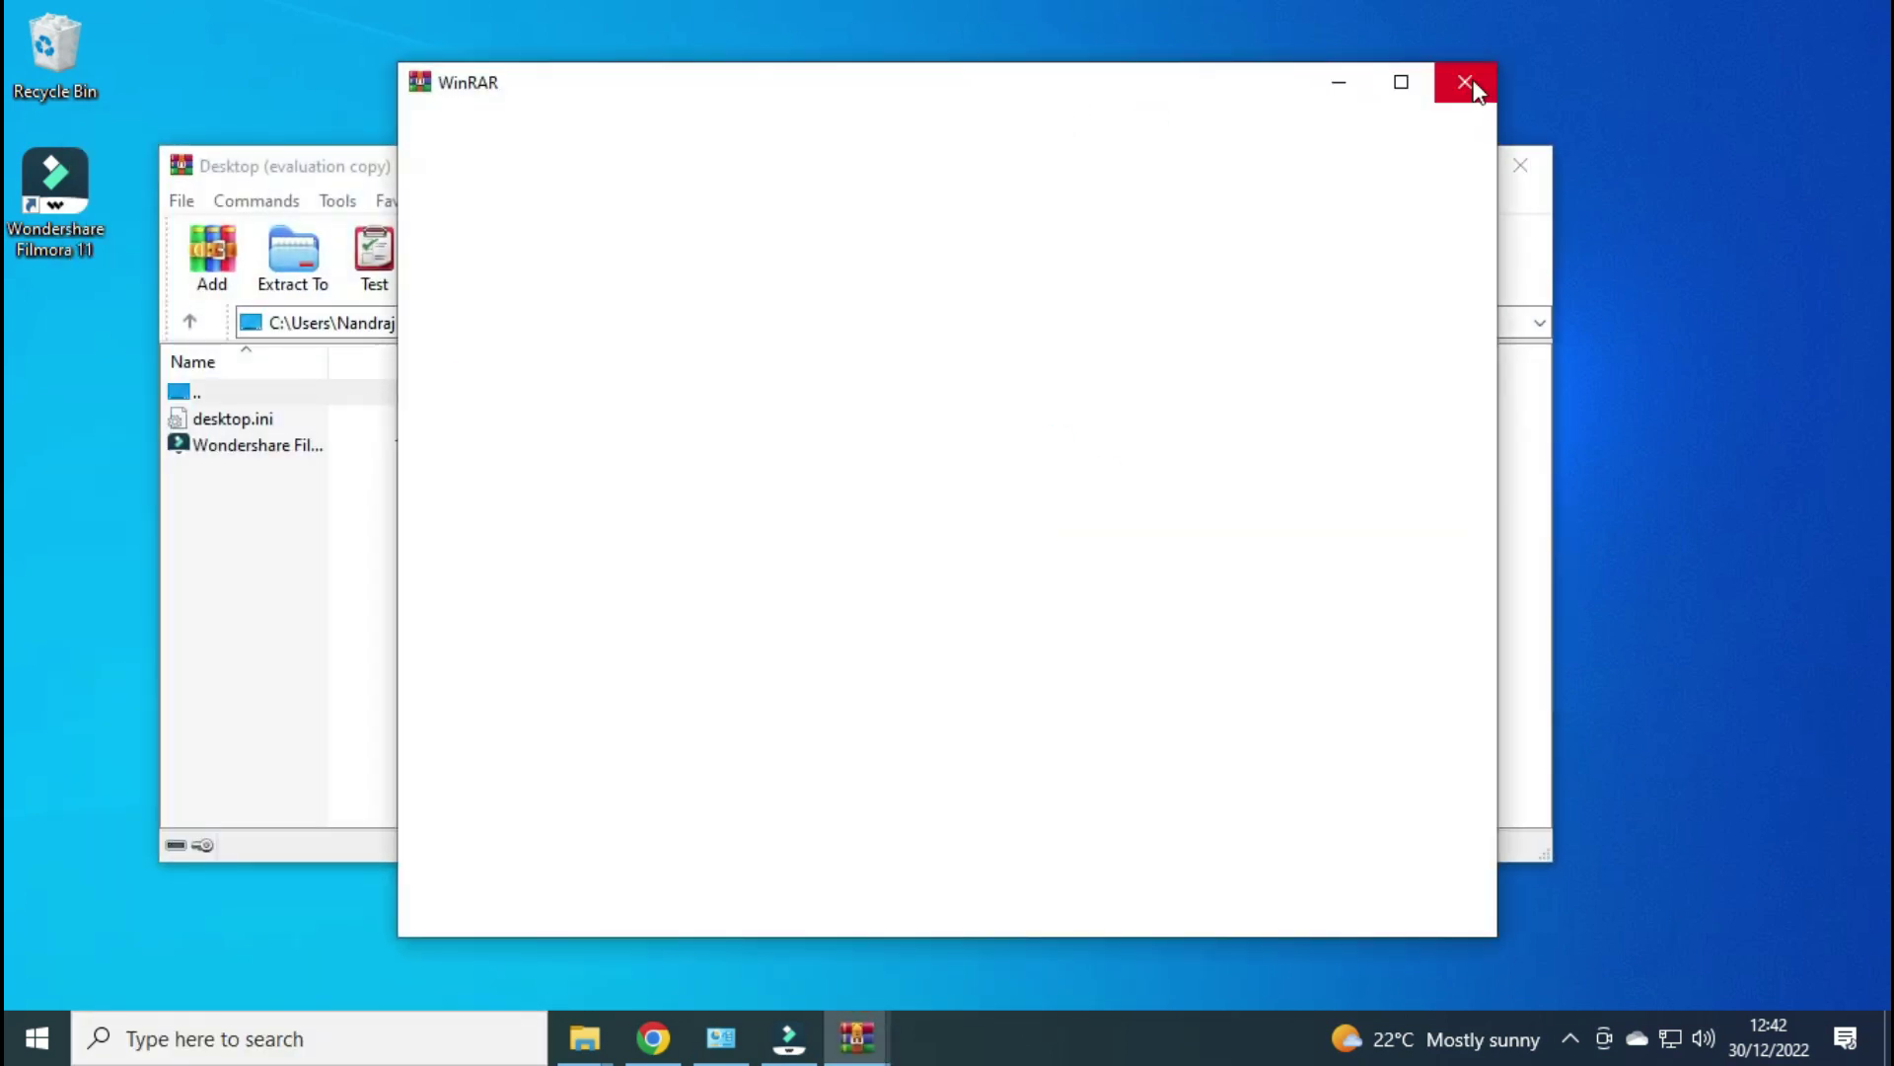
click(1473, 89)
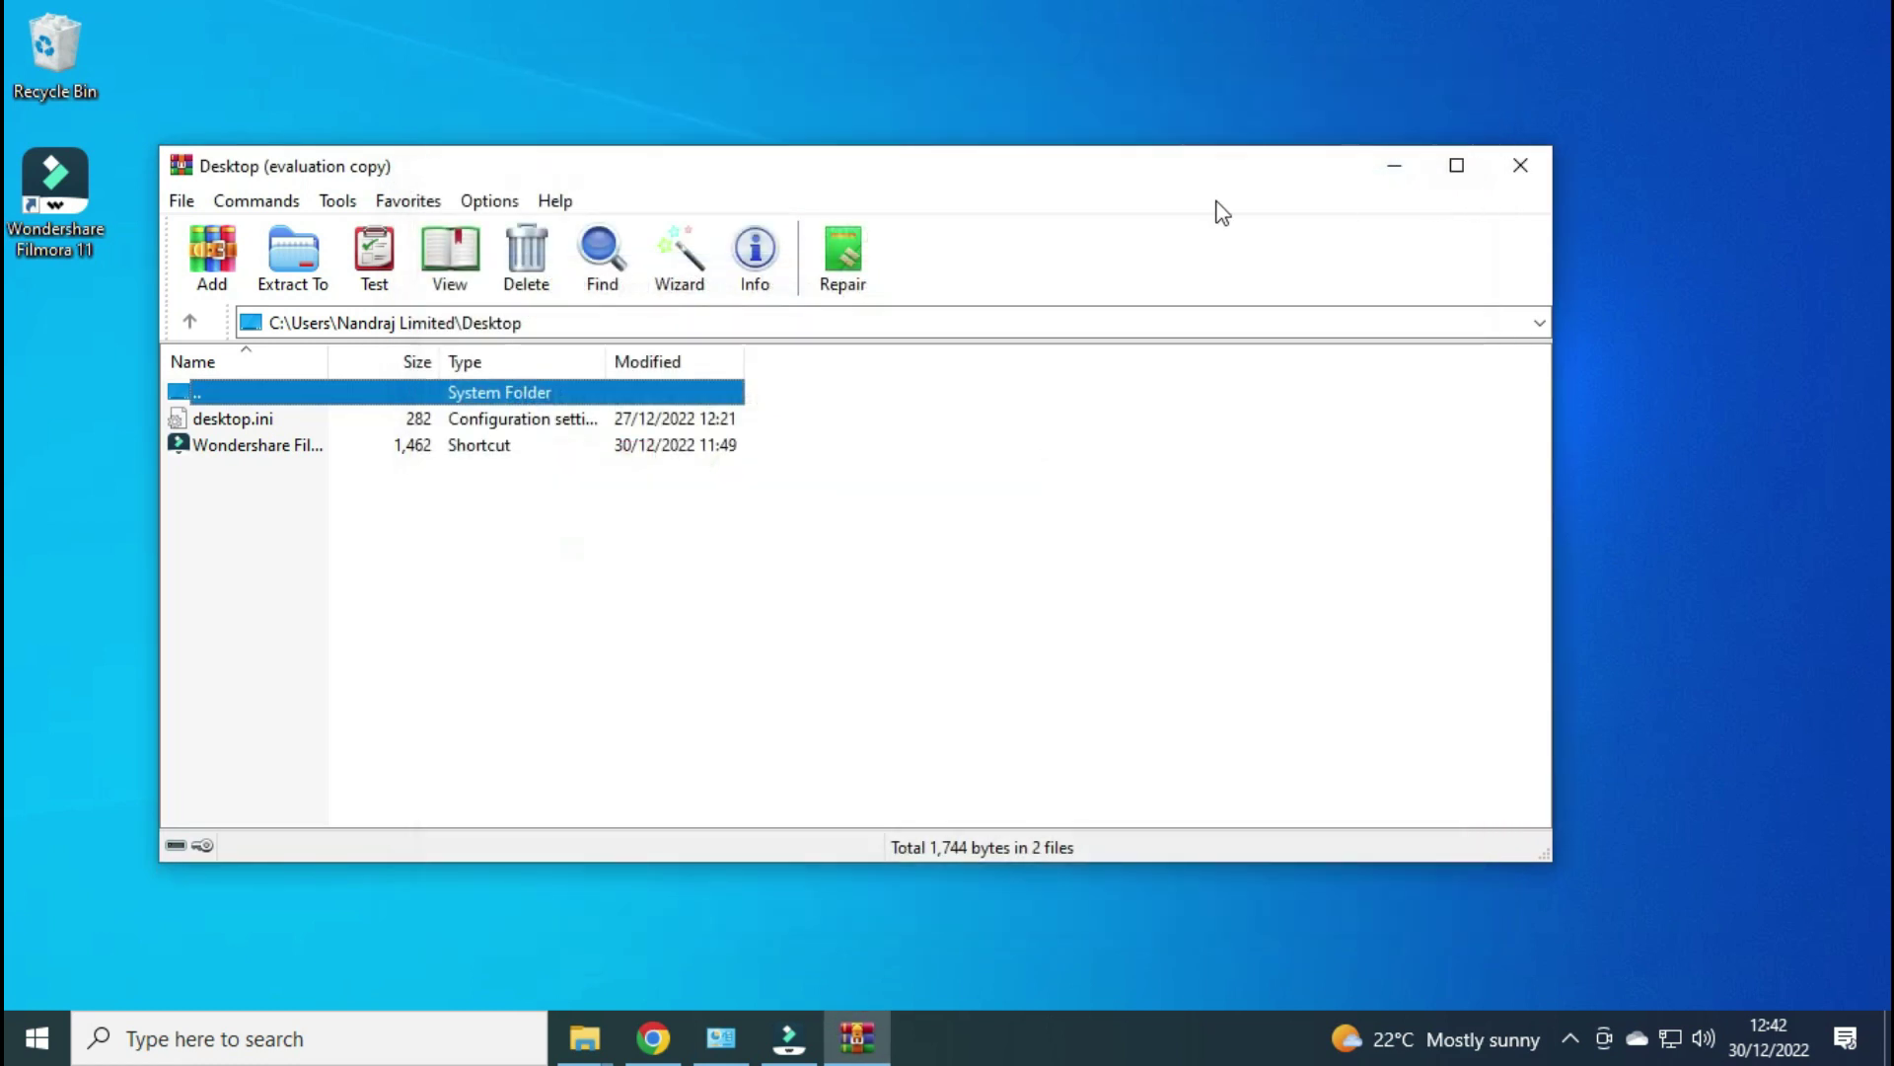